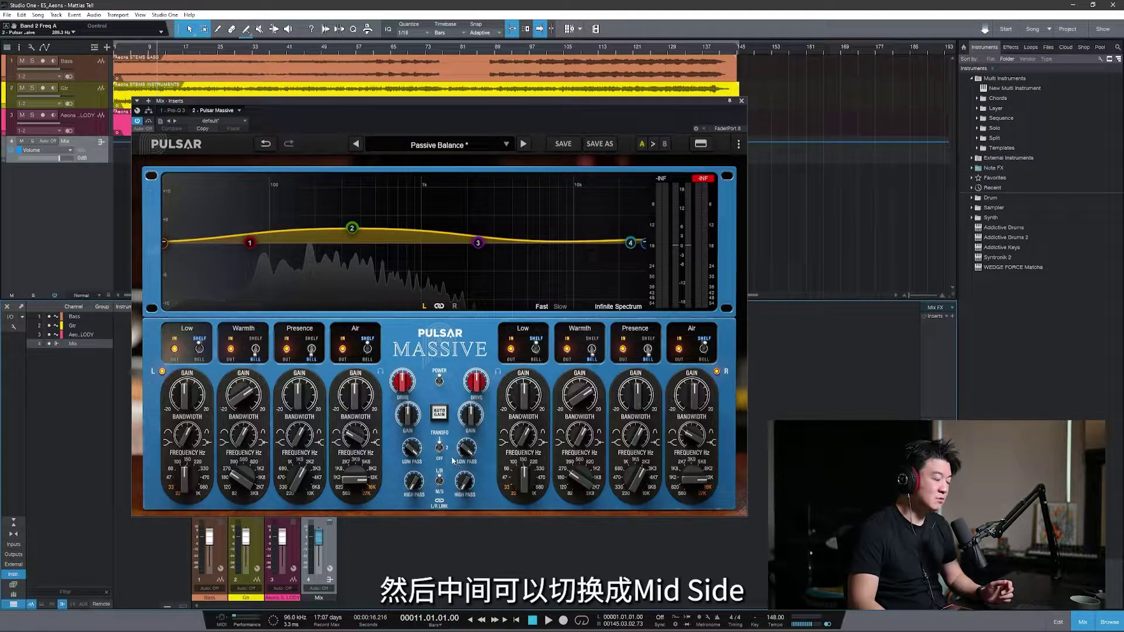
Toggle the Low band off and back on, and flatten the Warmth band's boost.
click(175, 349)
click(175, 350)
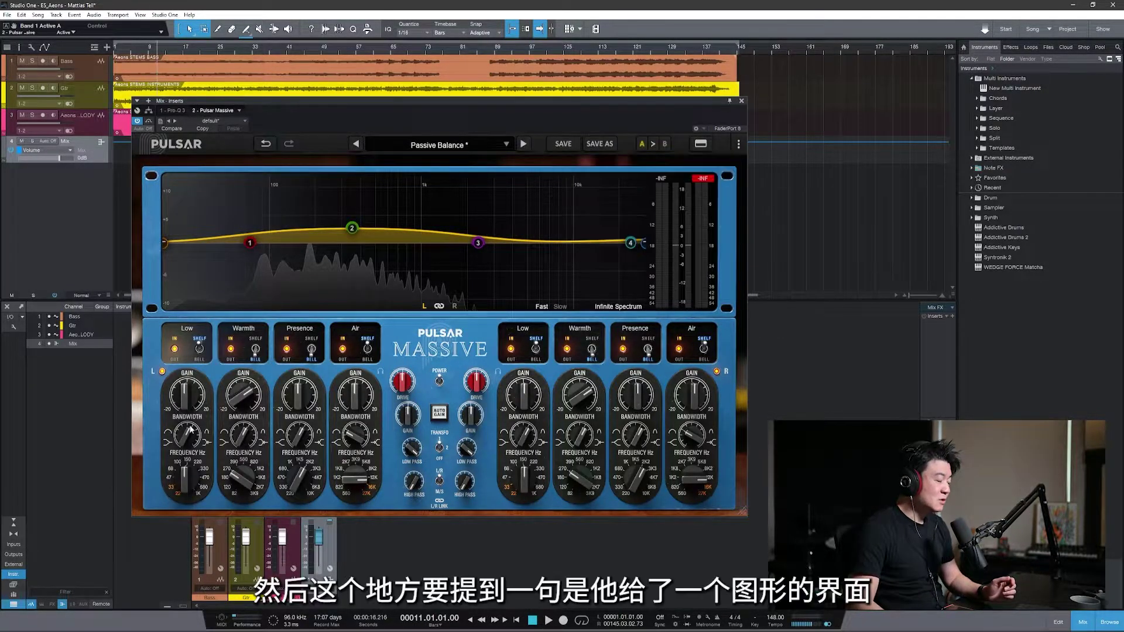
mouse_move(250, 244)
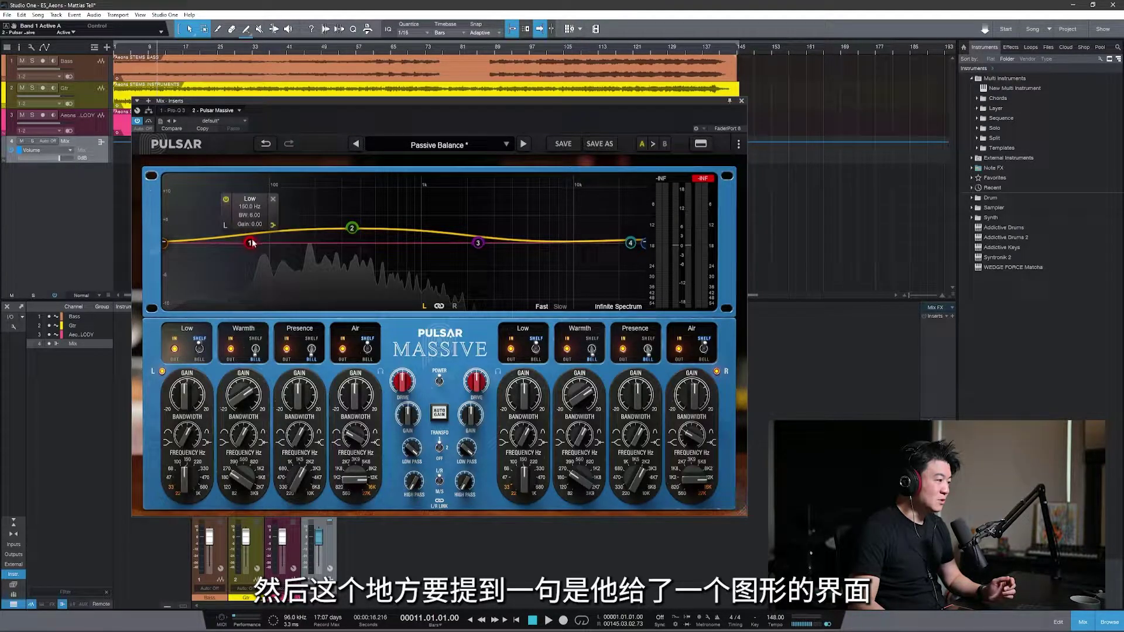
double_click(352, 228)
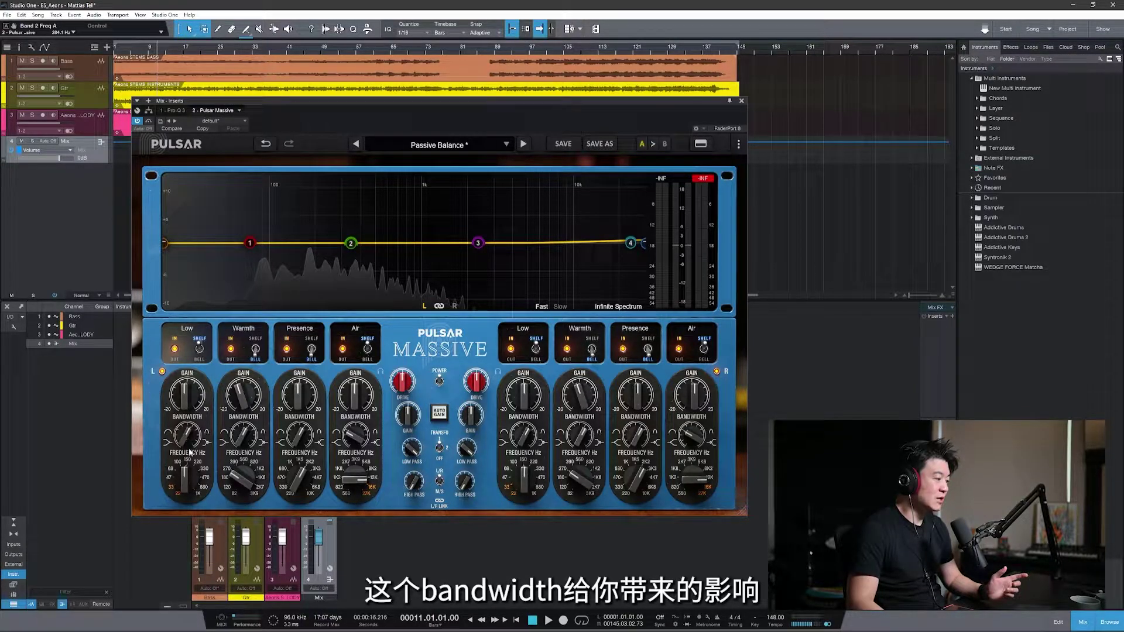
Boost the Low shelf's gain to 10.2 and compare its curve at bandwidth 0.10 with a much narrower bandwidth setting.
drag(187, 396, 193, 367)
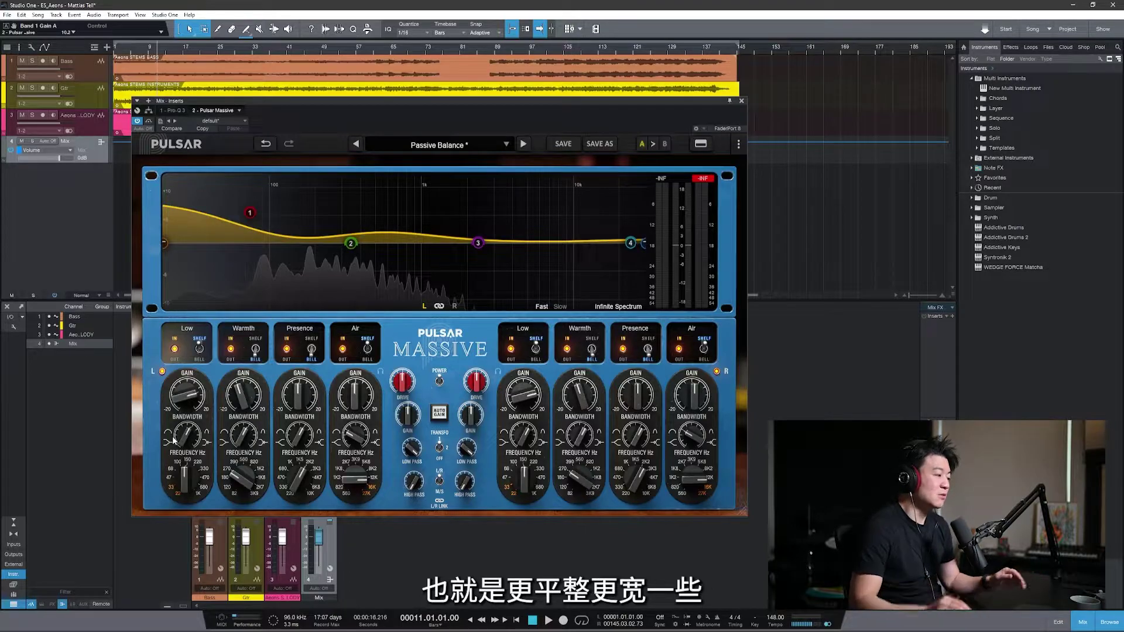
drag(188, 445, 191, 510)
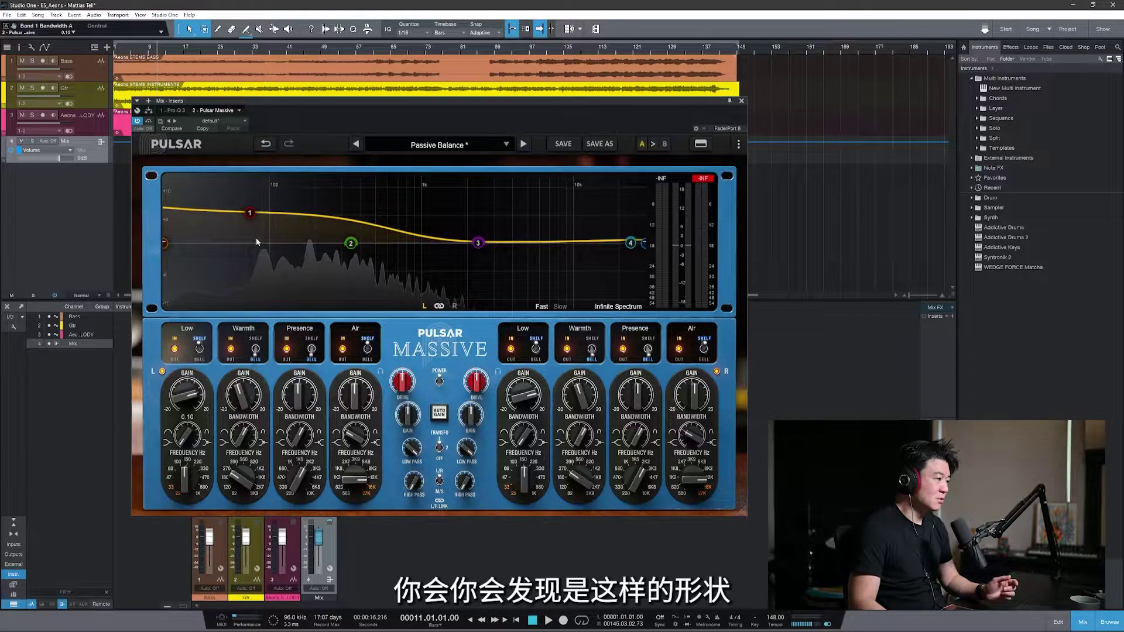
drag(188, 445, 206, 316)
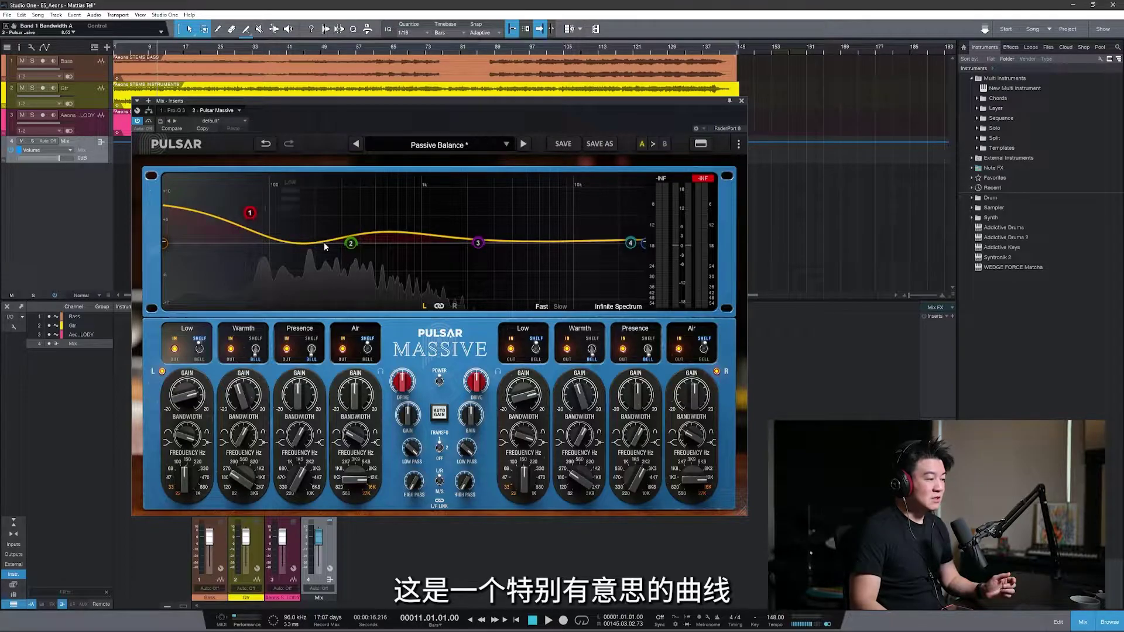
Turn the Low shelf into a cut at about 78 Hz, and switch the Low band off.
mouse_move(347, 237)
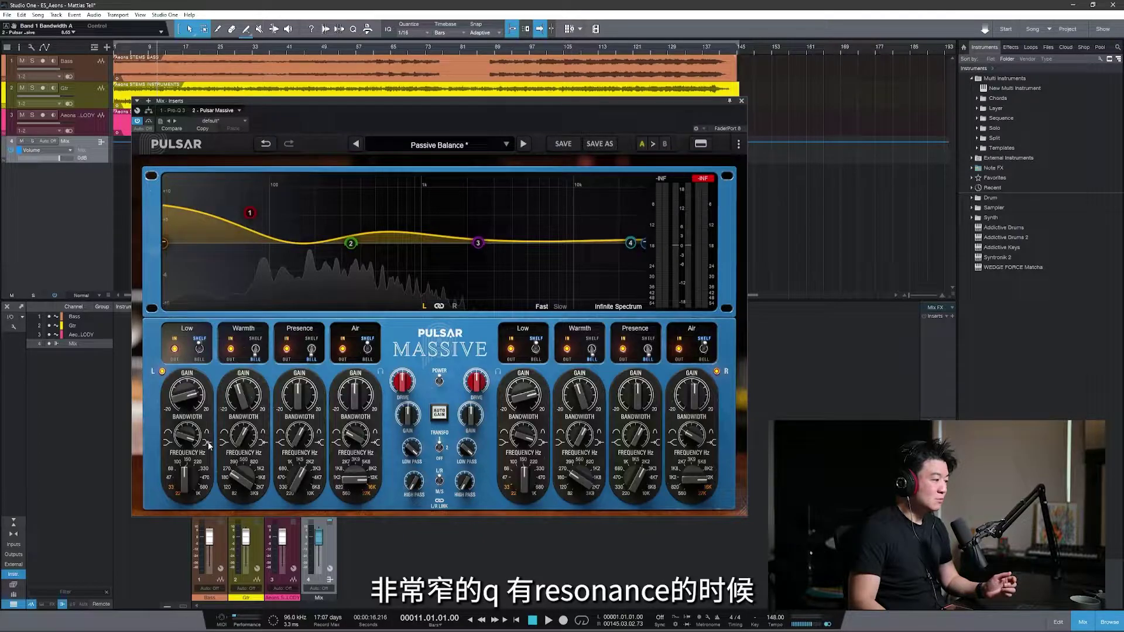
mouse_move(180, 211)
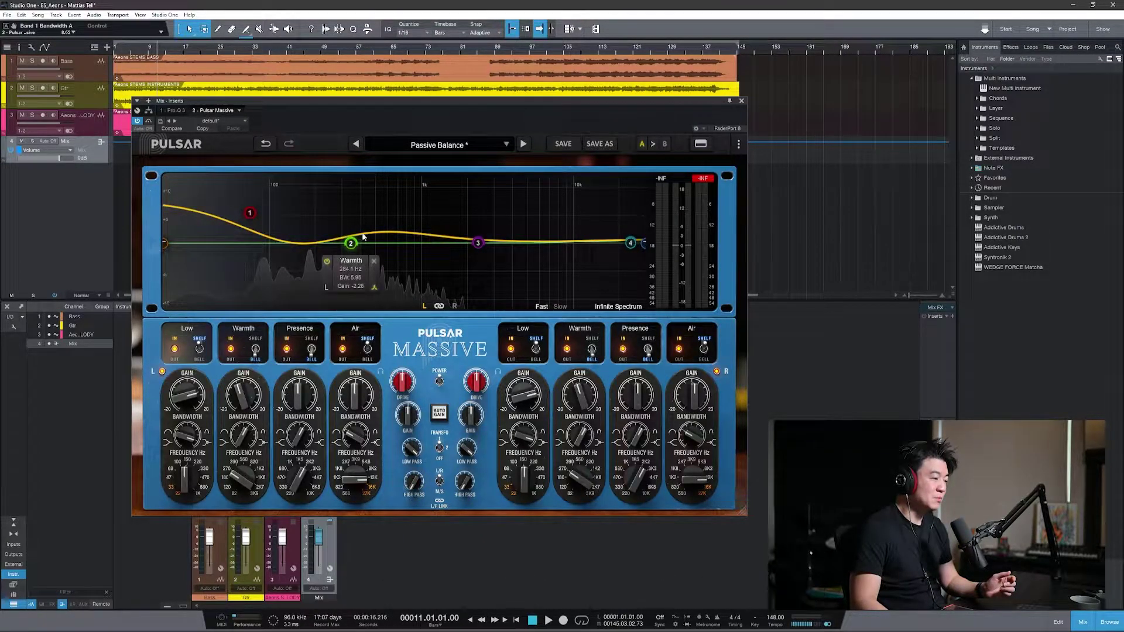
drag(186, 391, 186, 491)
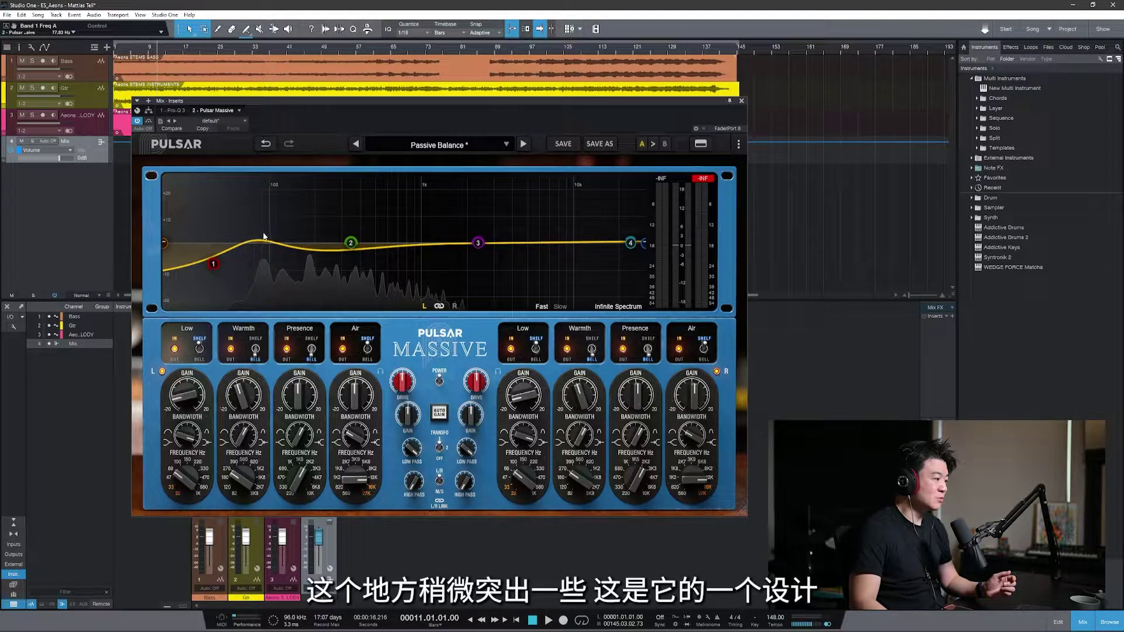
click(174, 349)
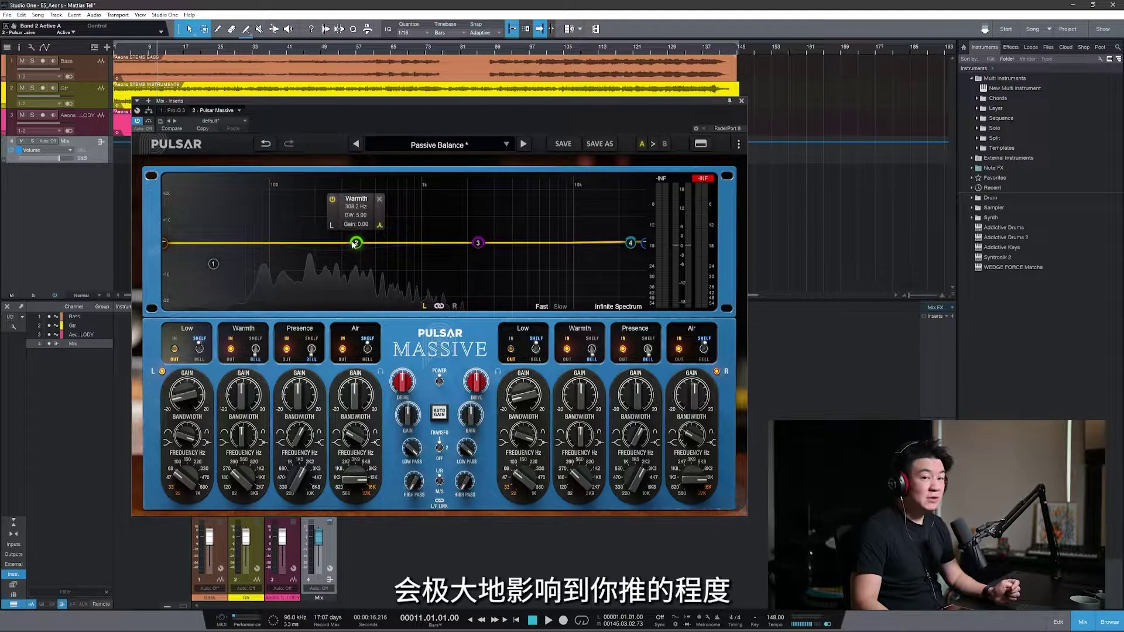
Boost the Warmth band's gain to 20 and compare bandwidths 0.00 and 10.0, finishing with a reduced boost at bandwidth 5.45.
drag(251, 410, 256, 337)
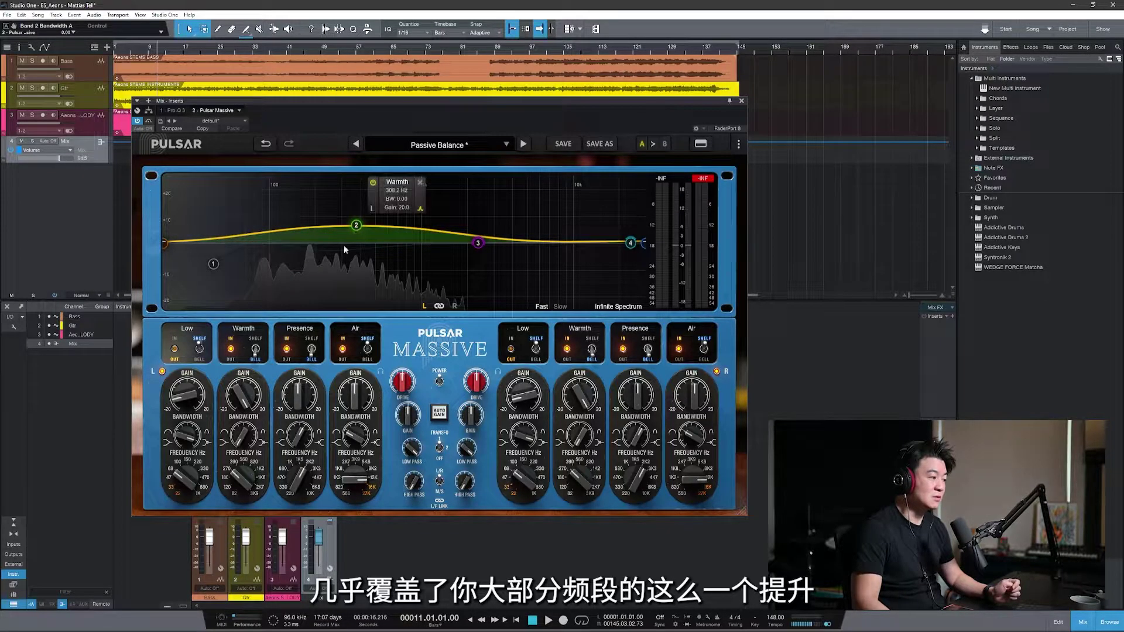
drag(244, 437, 266, 312)
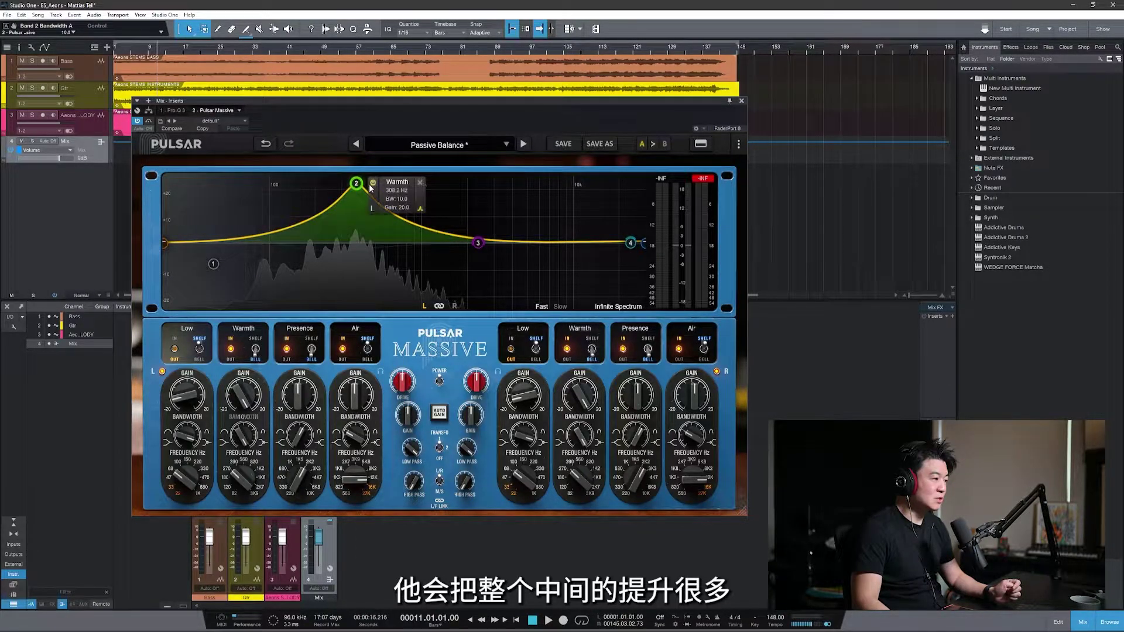
double_click(256, 411)
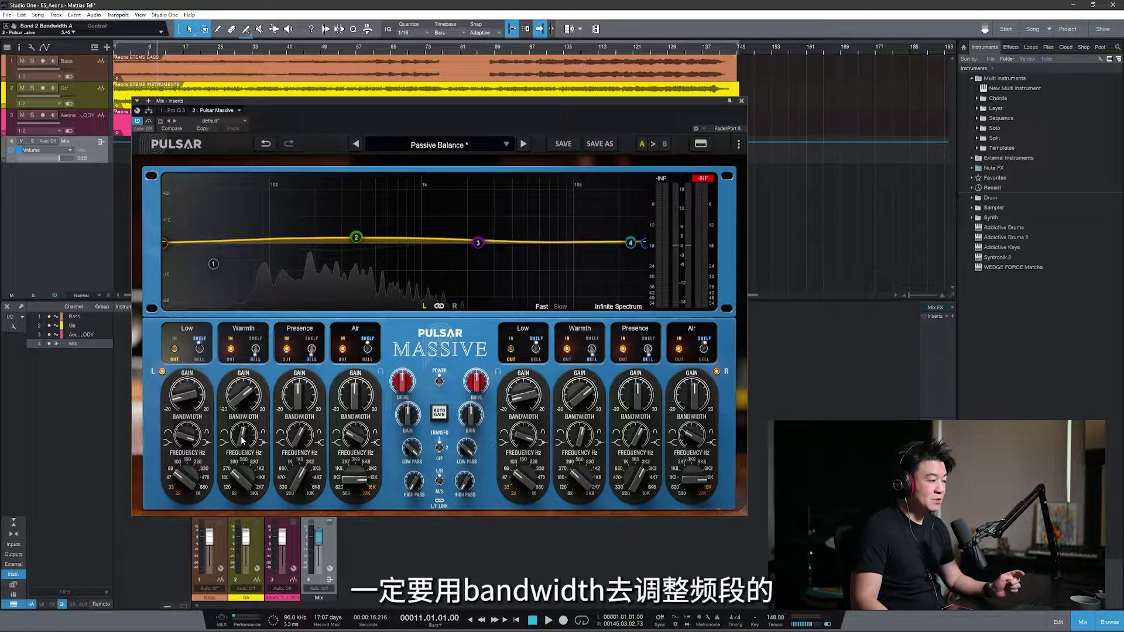
Enable Auto Gain, and try the channel A low-pass and high-pass filters, returning both to Off.
mouse_move(243, 441)
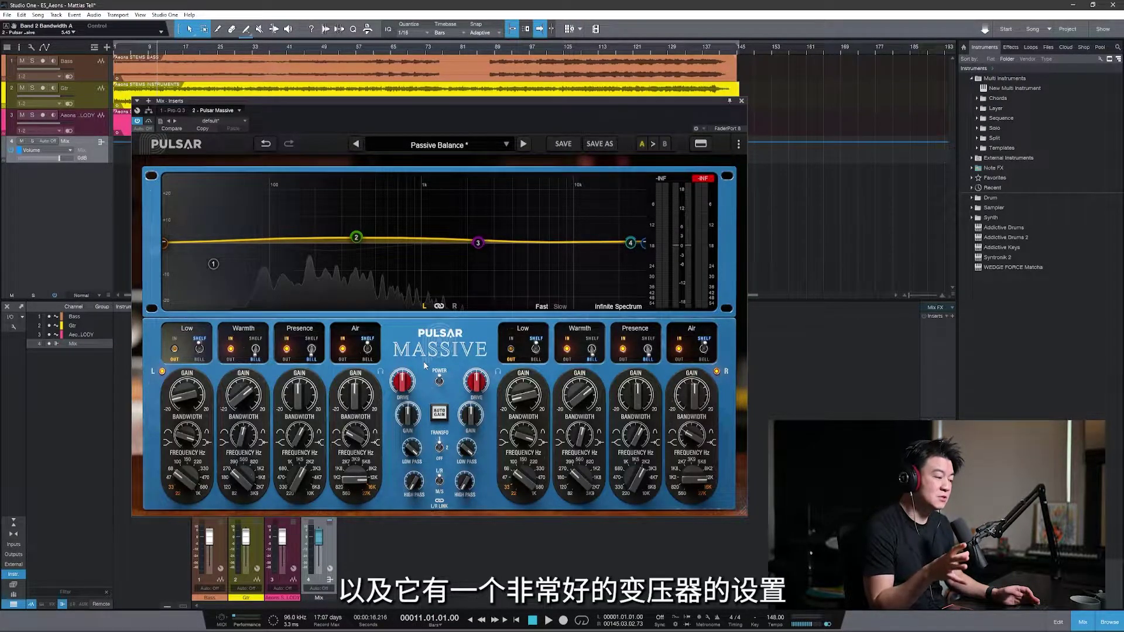
mouse_move(401, 384)
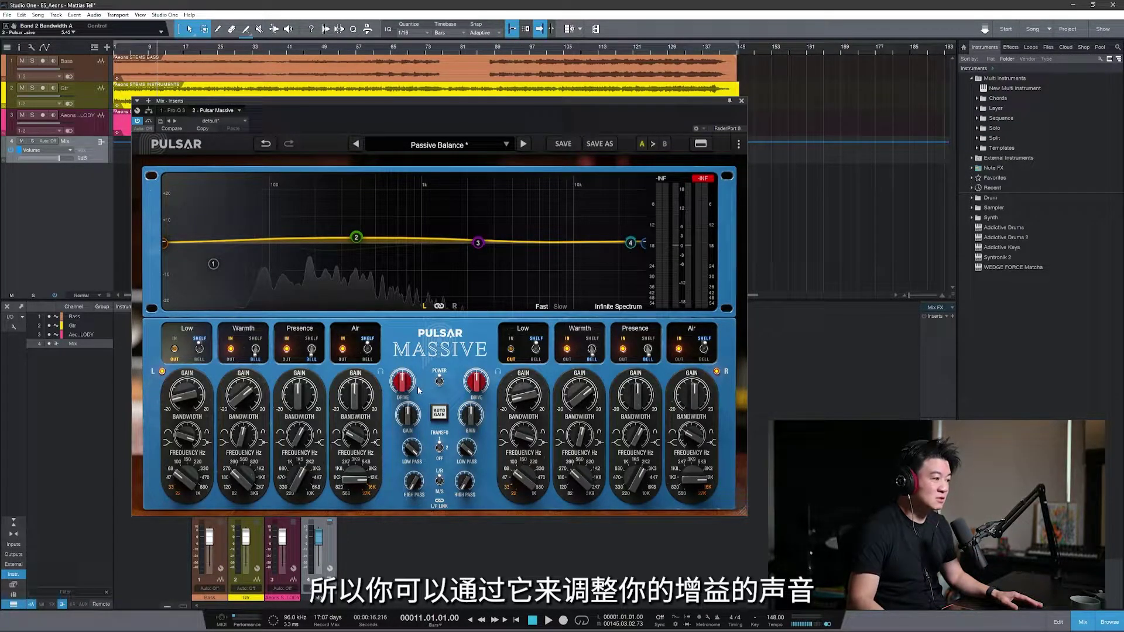
mouse_move(410, 420)
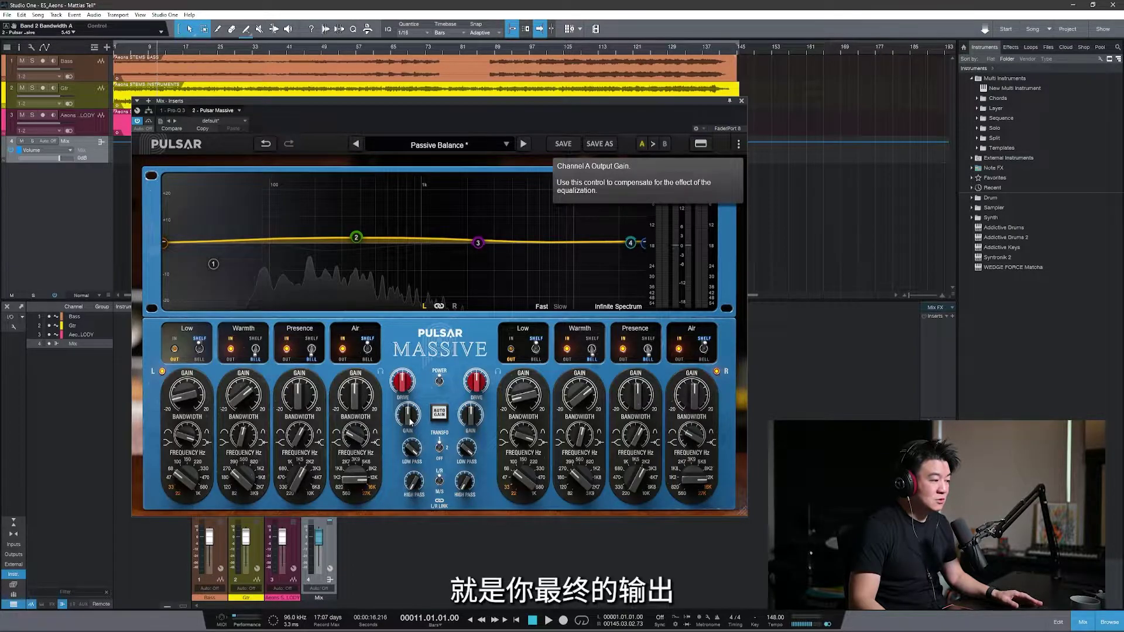
click(439, 417)
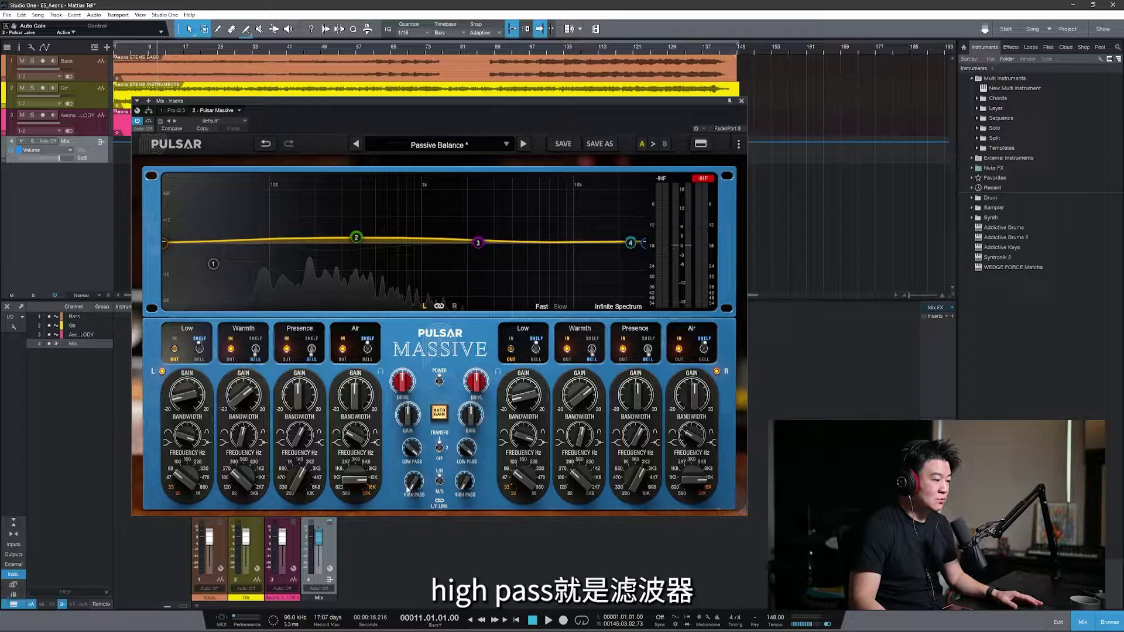
drag(410, 453, 430, 436)
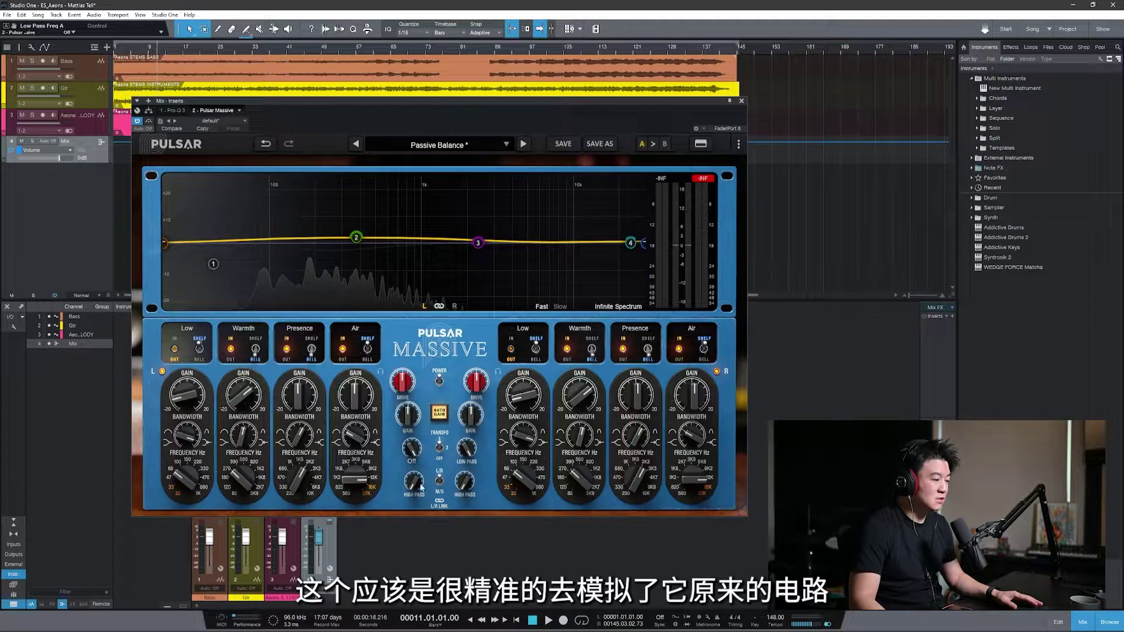
drag(414, 491, 410, 519)
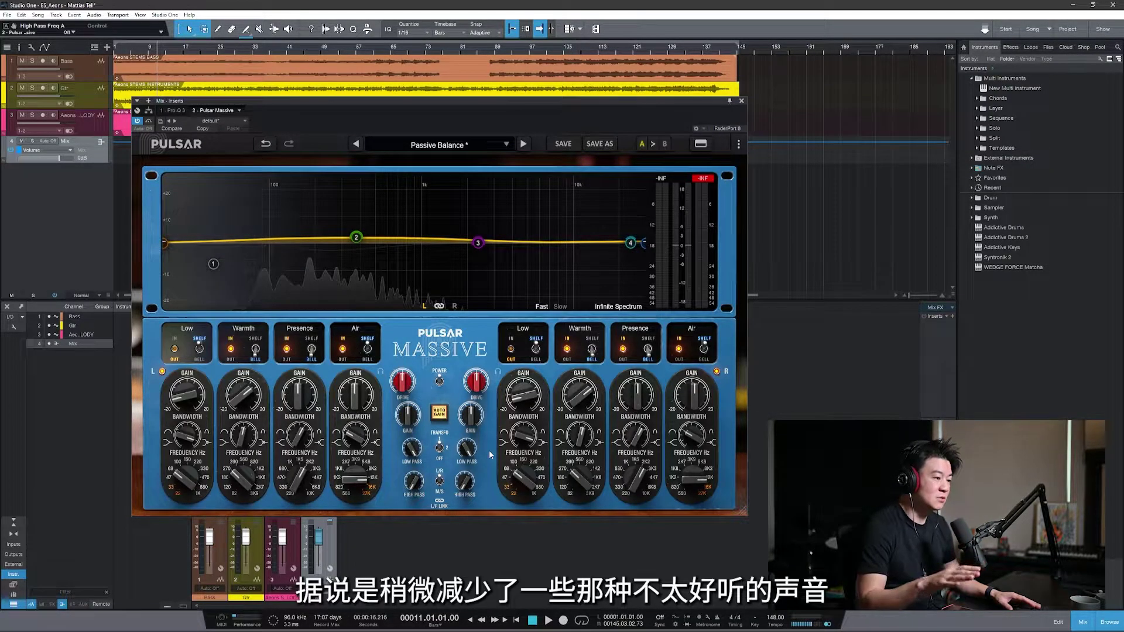
Try the transformer switch, and toggle the stereo mode to M/S and back to L/R.
click(439, 450)
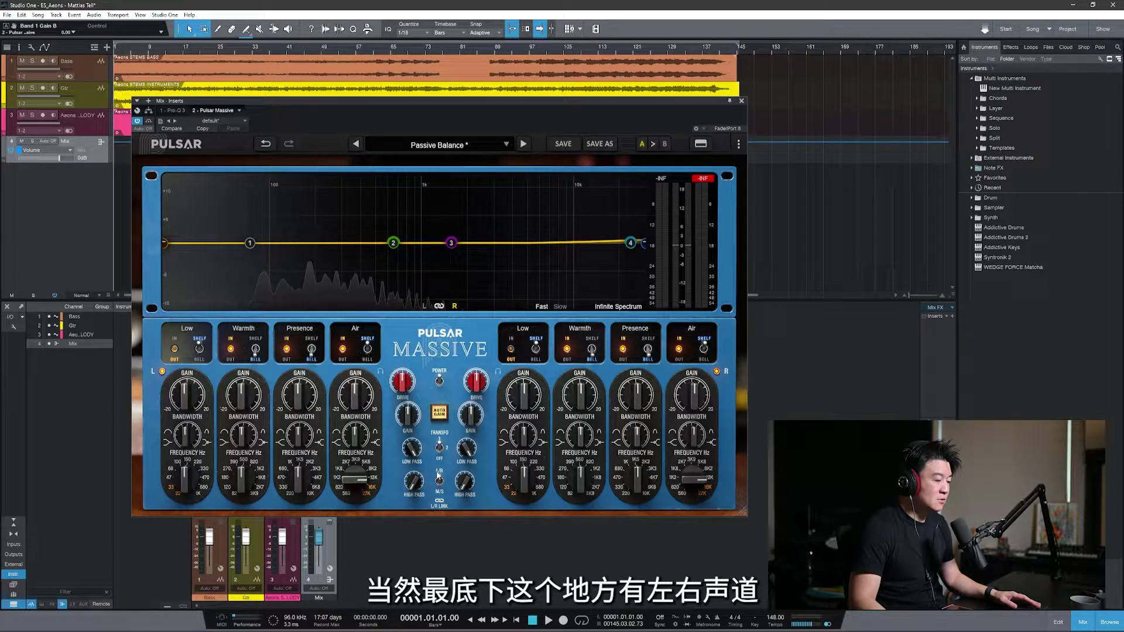
click(440, 486)
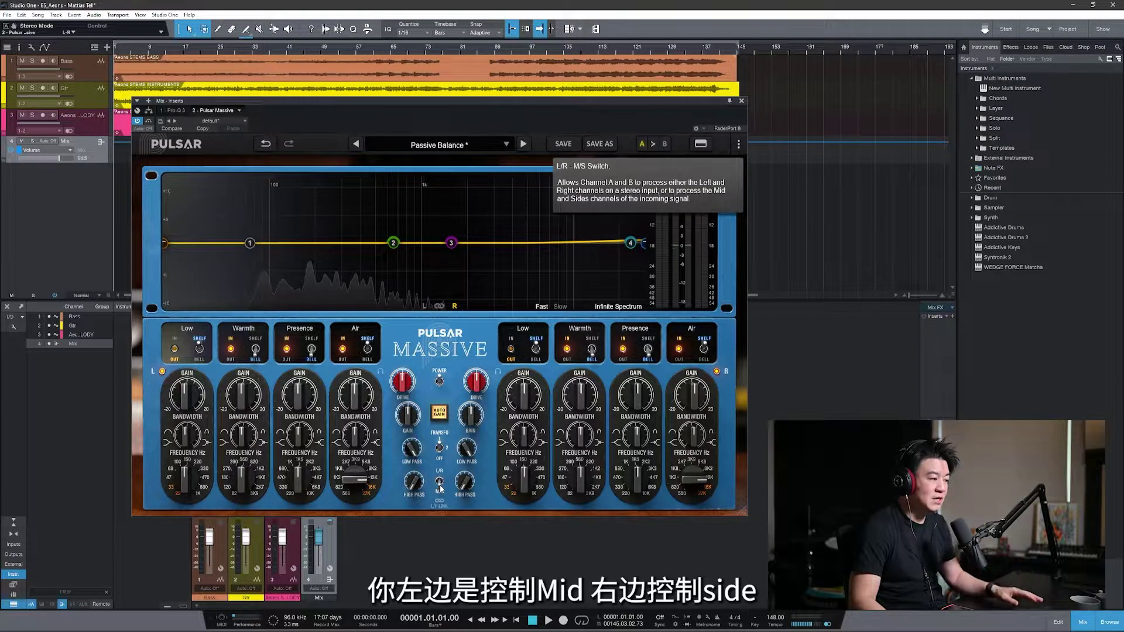
click(440, 483)
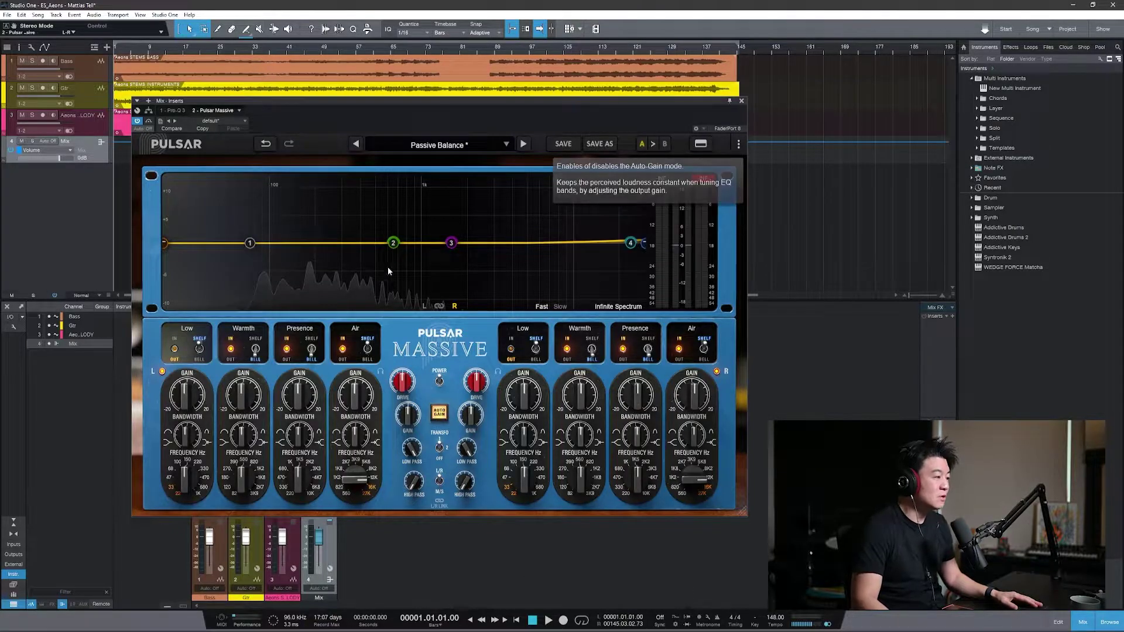
Shape Band 3 into a broad boost at about 2 kHz during playback, adjusting its gain and bandwidth.
mouse_move(251, 245)
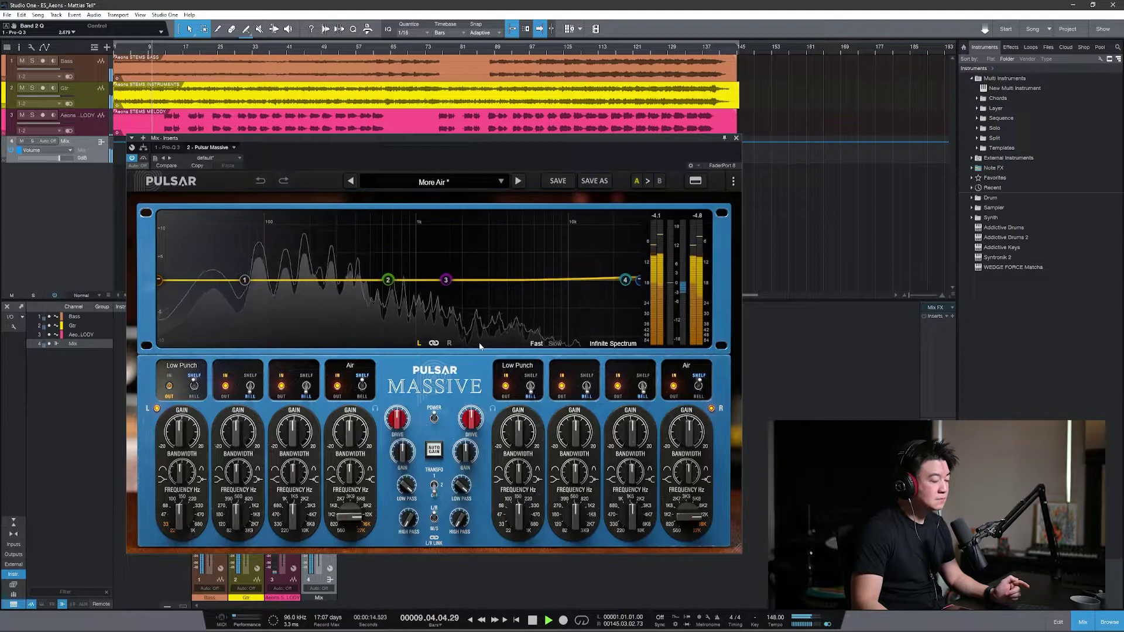
mouse_move(459, 293)
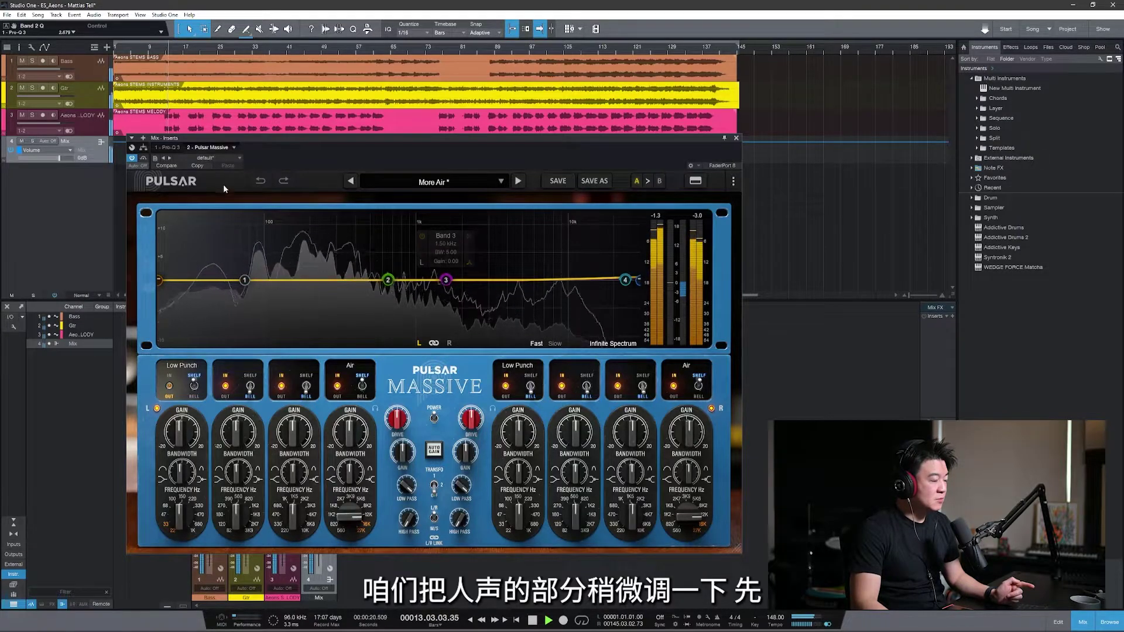
drag(445, 280, 494, 286)
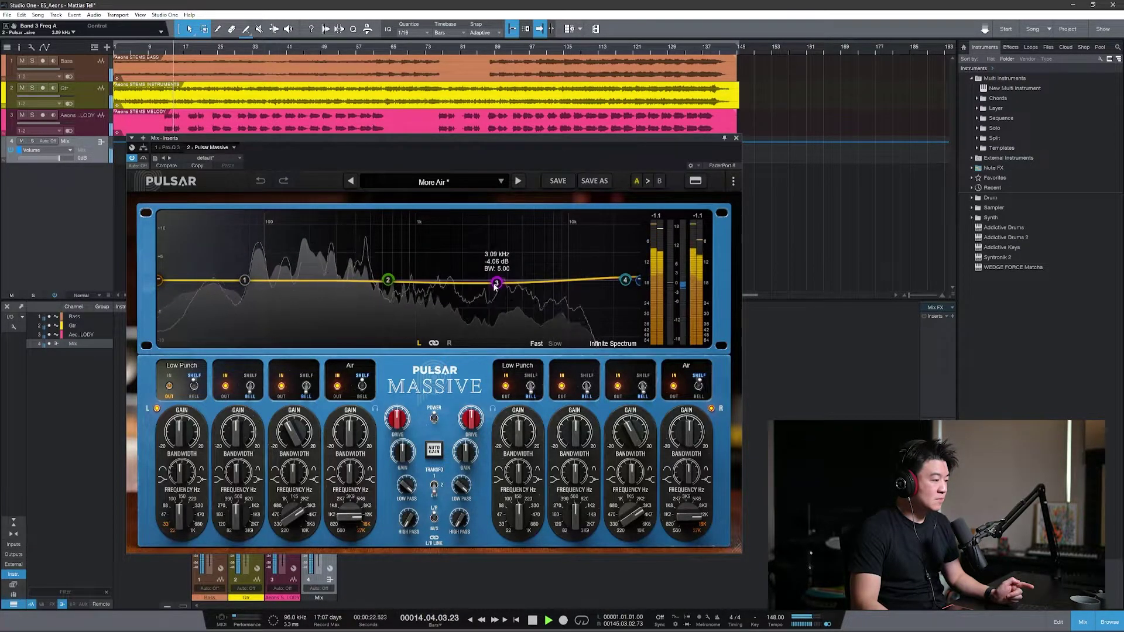
mouse_move(495, 286)
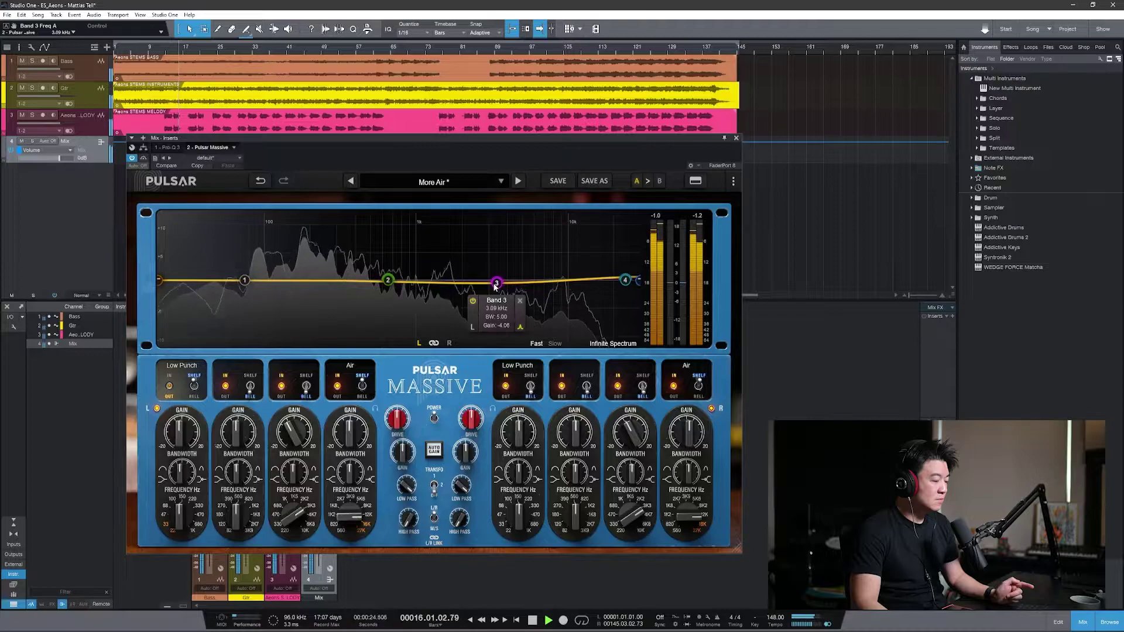
drag(495, 286, 466, 247)
drag(294, 471, 302, 433)
mouse_move(465, 247)
mouse_down()
mouse_move(461, 236)
mouse_move(461, 254)
mouse_up()
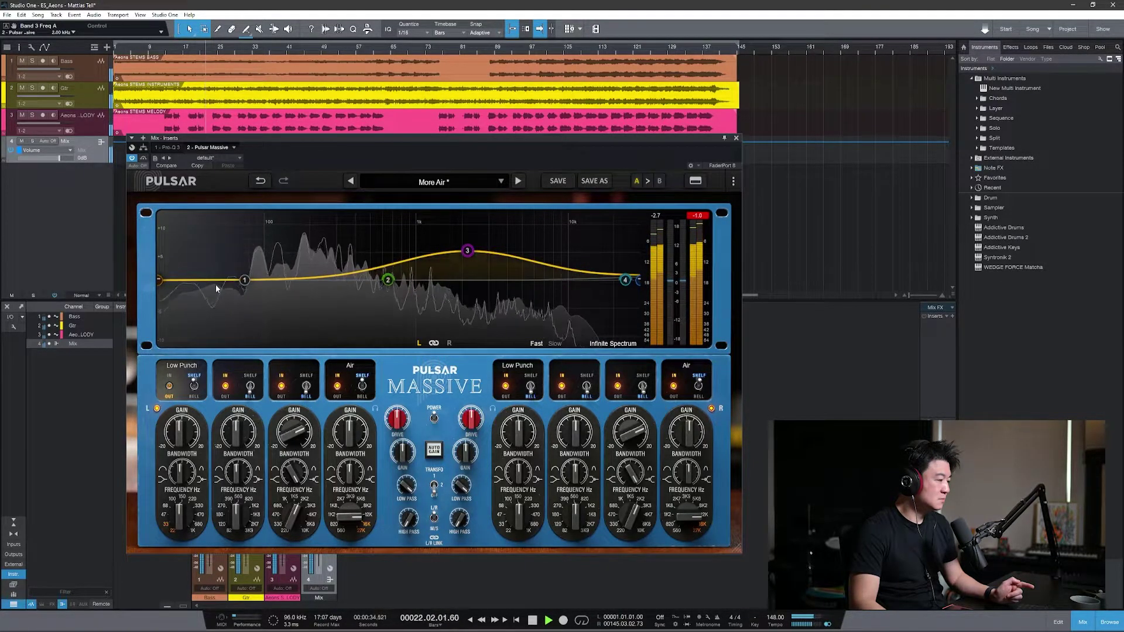
Switch on the Low Punch band and raise it as a shelf at about 240 Hz with a gain of about 10.
drag(244, 280, 271, 261)
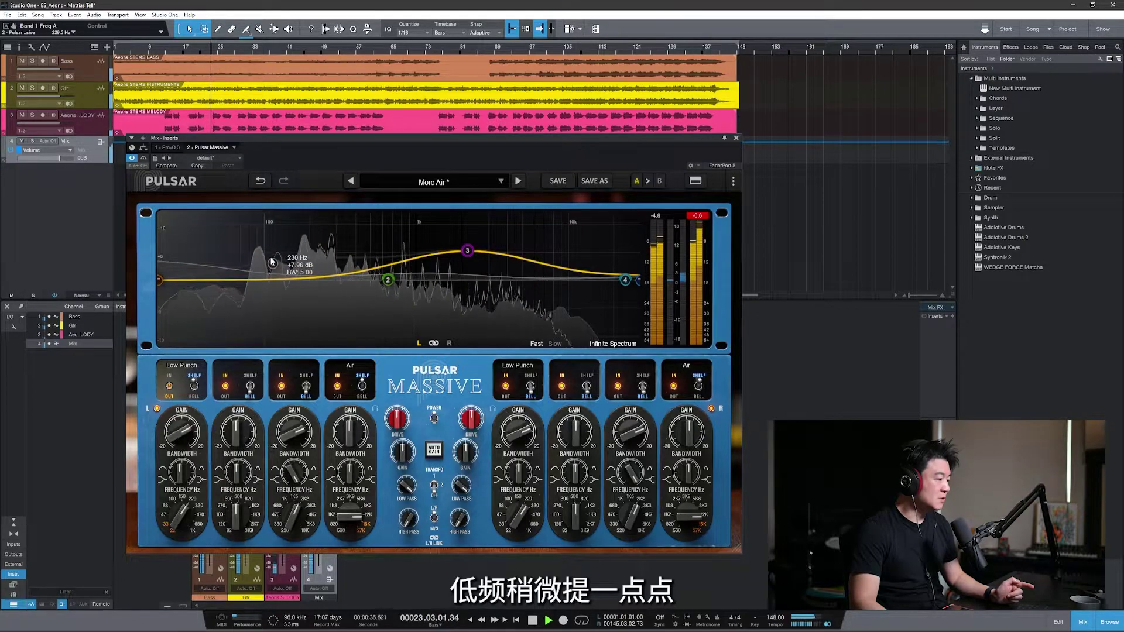
click(169, 384)
drag(272, 263, 279, 245)
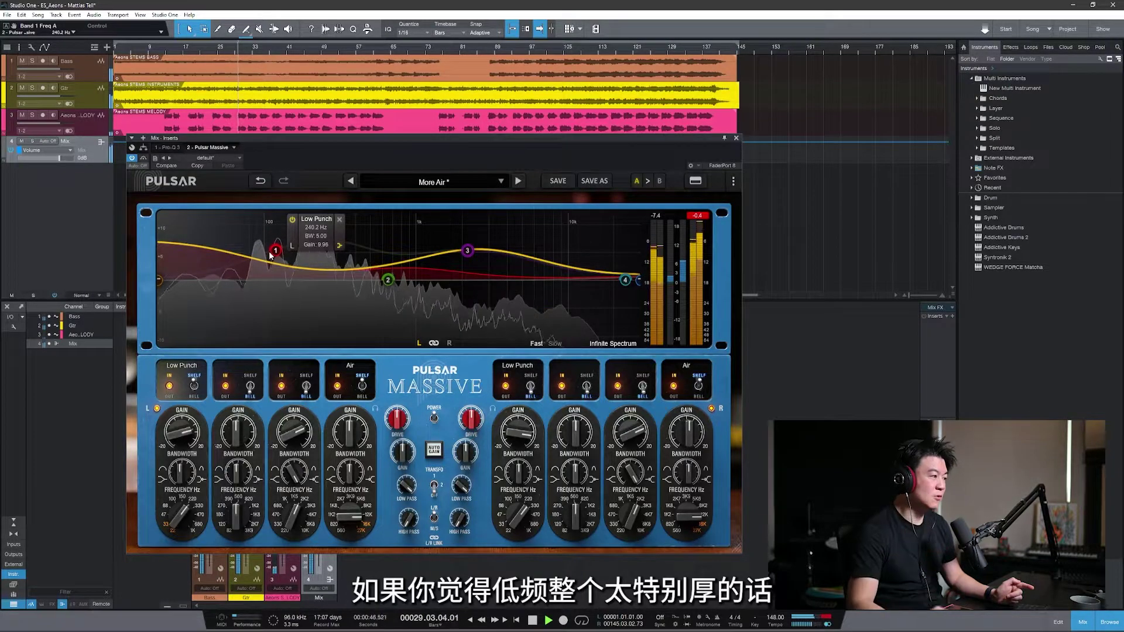
Change the Low Punch band to a bell at about 113 Hz with bandwidth 8.25 and a gentler boost.
click(339, 245)
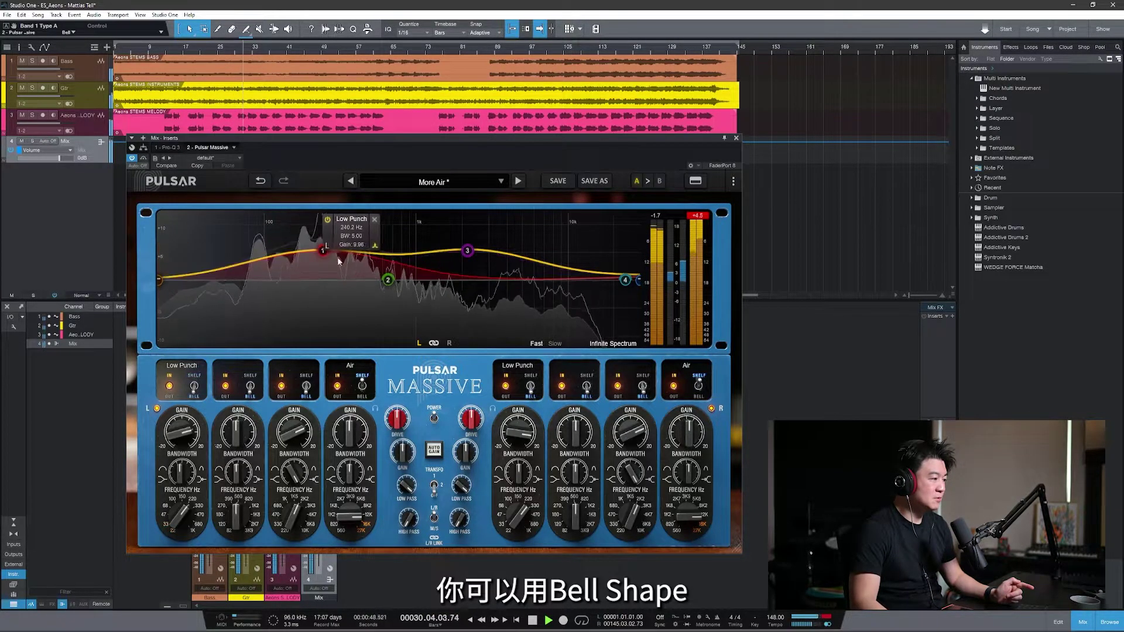
drag(326, 251, 282, 250)
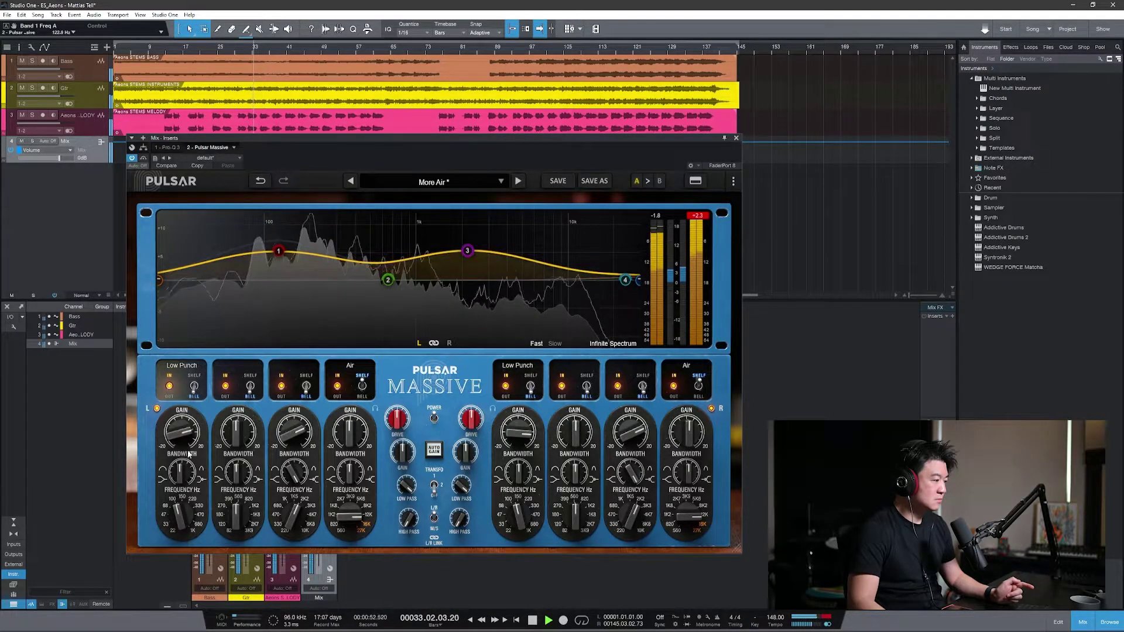
drag(189, 455, 189, 439)
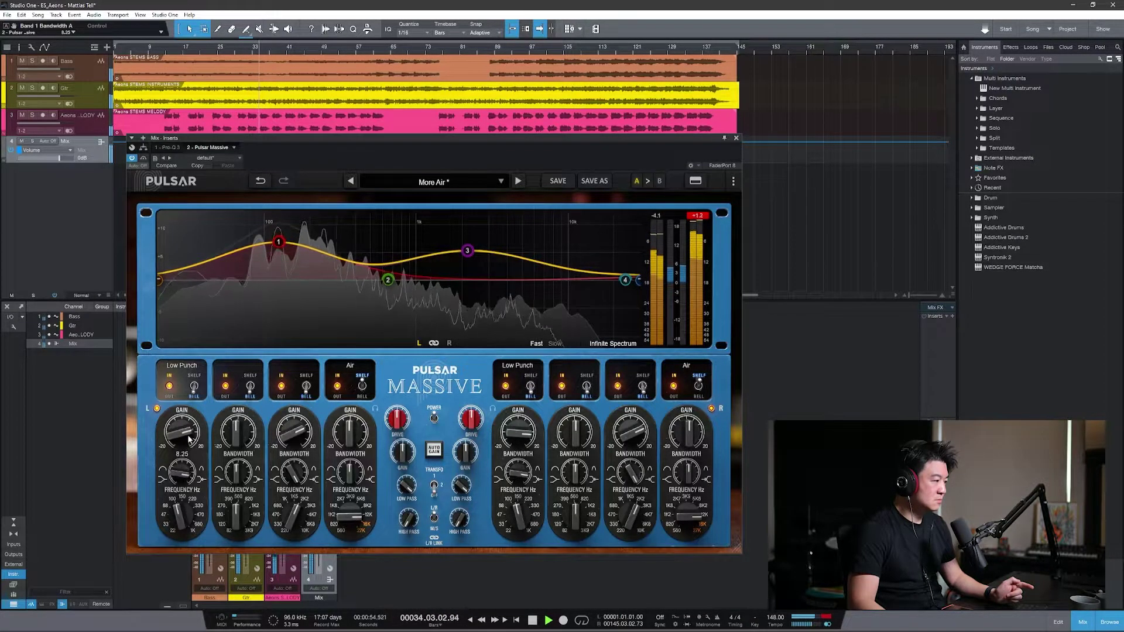
drag(279, 242, 273, 258)
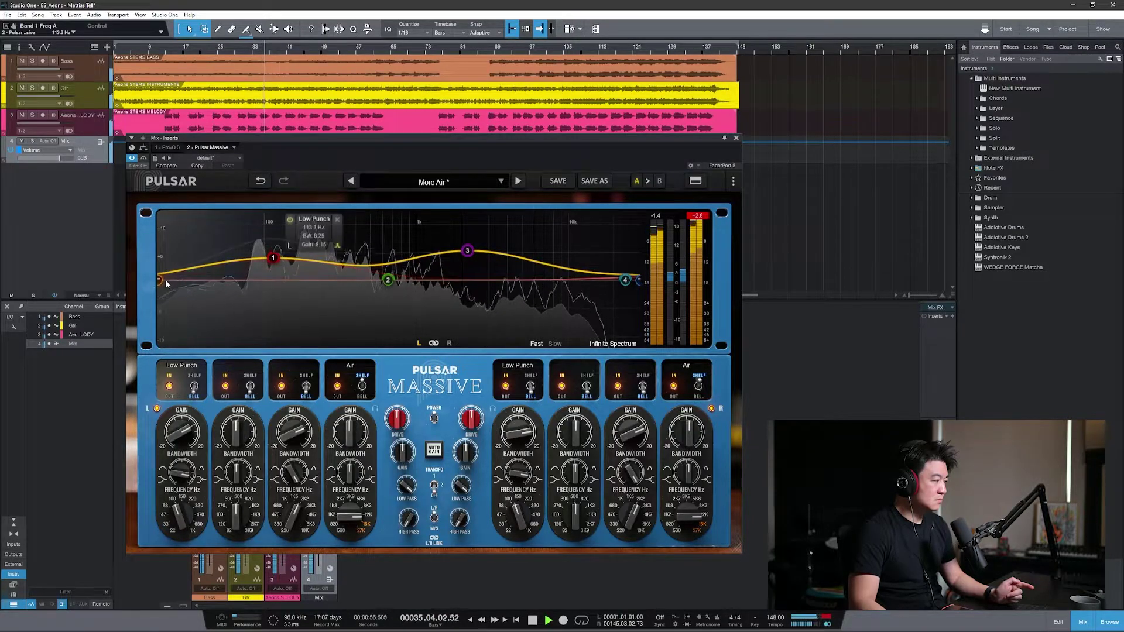
Set the high-pass filter to about 23 Hz and boost the Air shelf by about 9 dB at 7.10 kHz.
drag(160, 280, 219, 286)
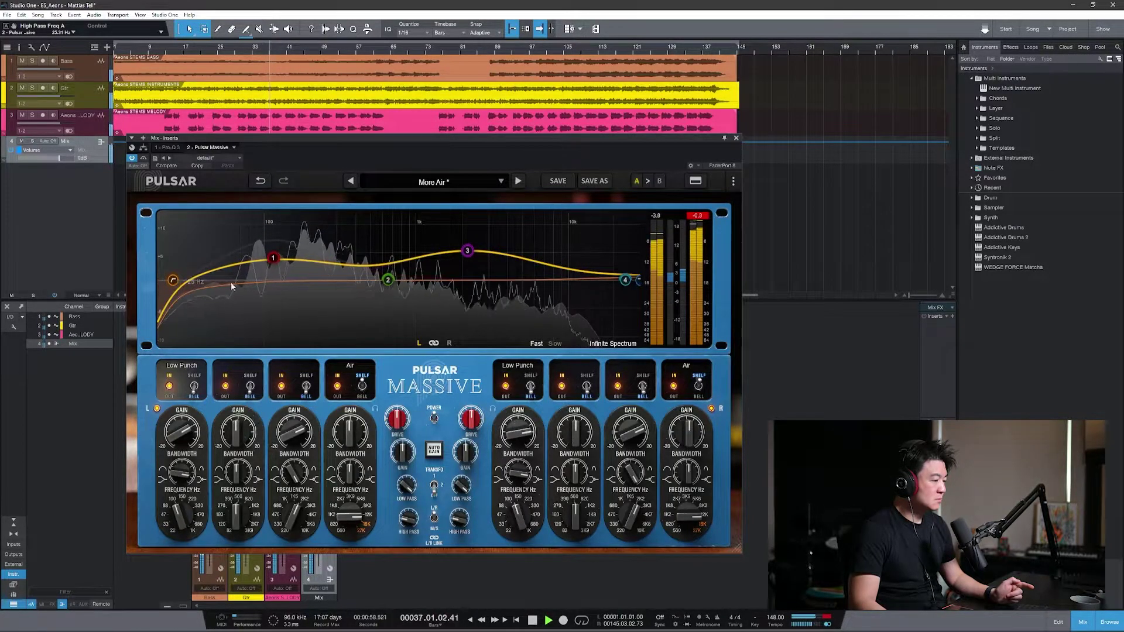
drag(626, 281, 603, 262)
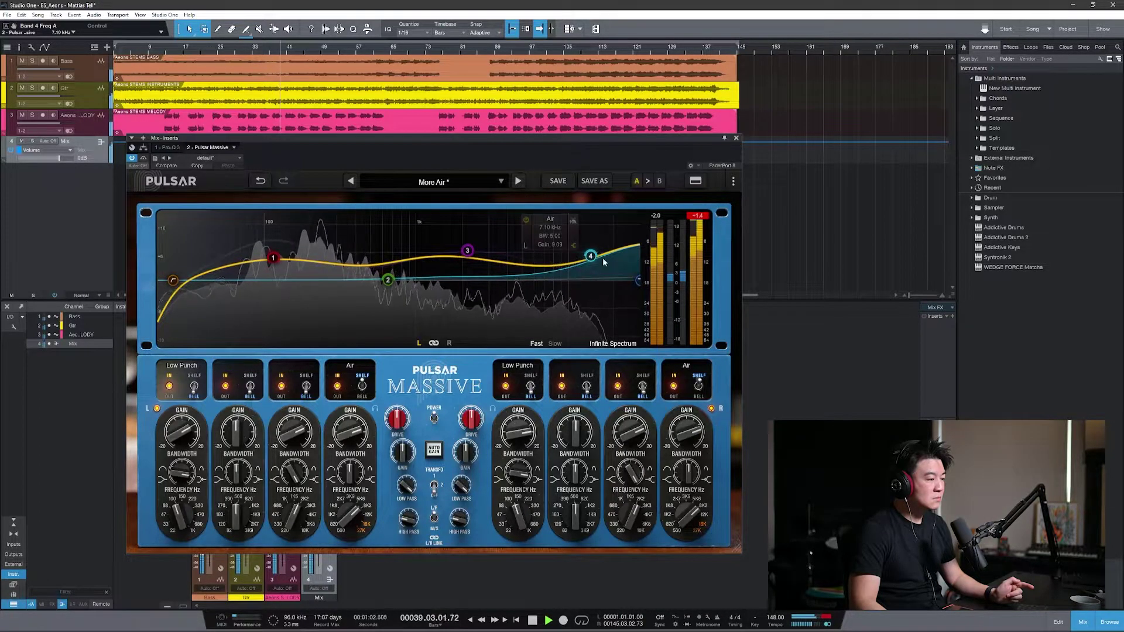
Compare the mix with the equalizer bypassed and engaged, and lower the linked output gain to compensate for the boosts.
click(143, 158)
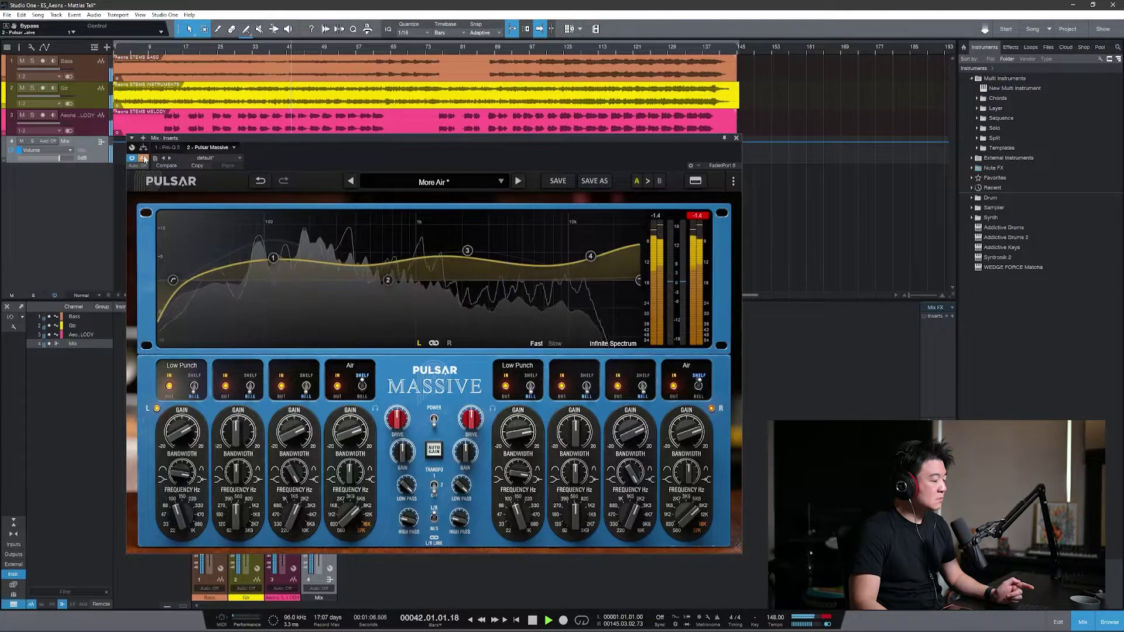
click(143, 158)
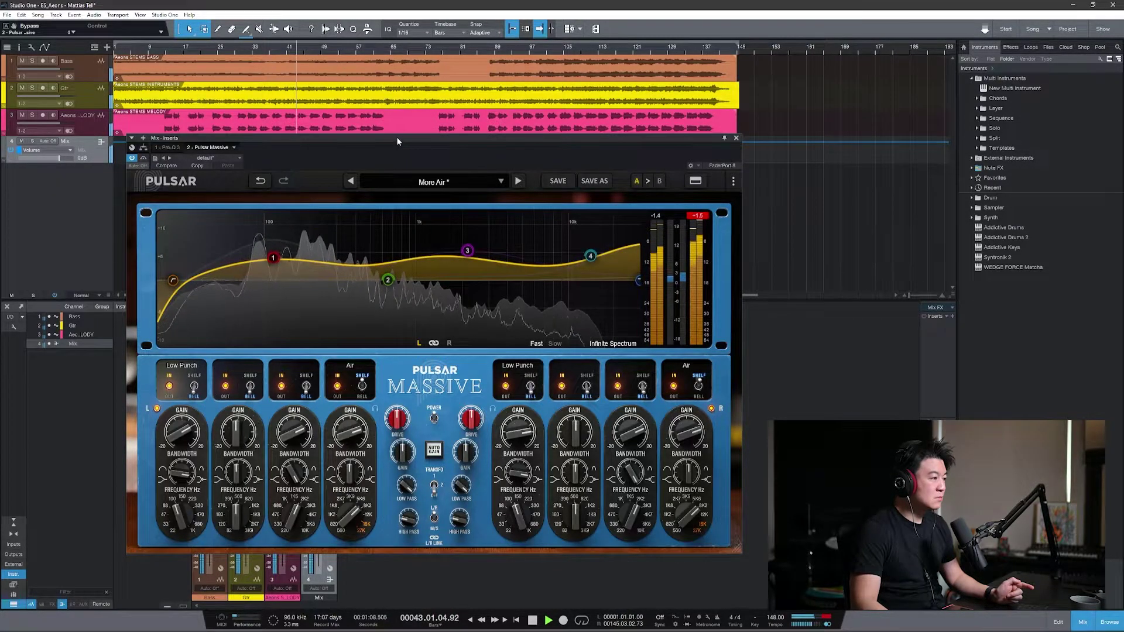
drag(397, 141, 385, 131)
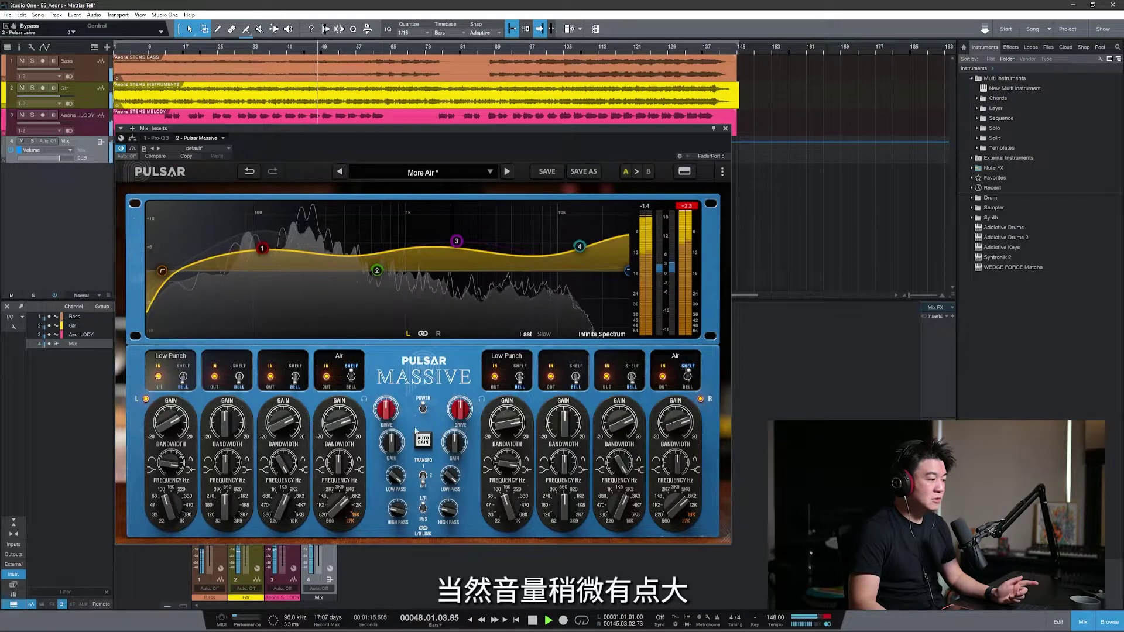
drag(392, 444, 395, 449)
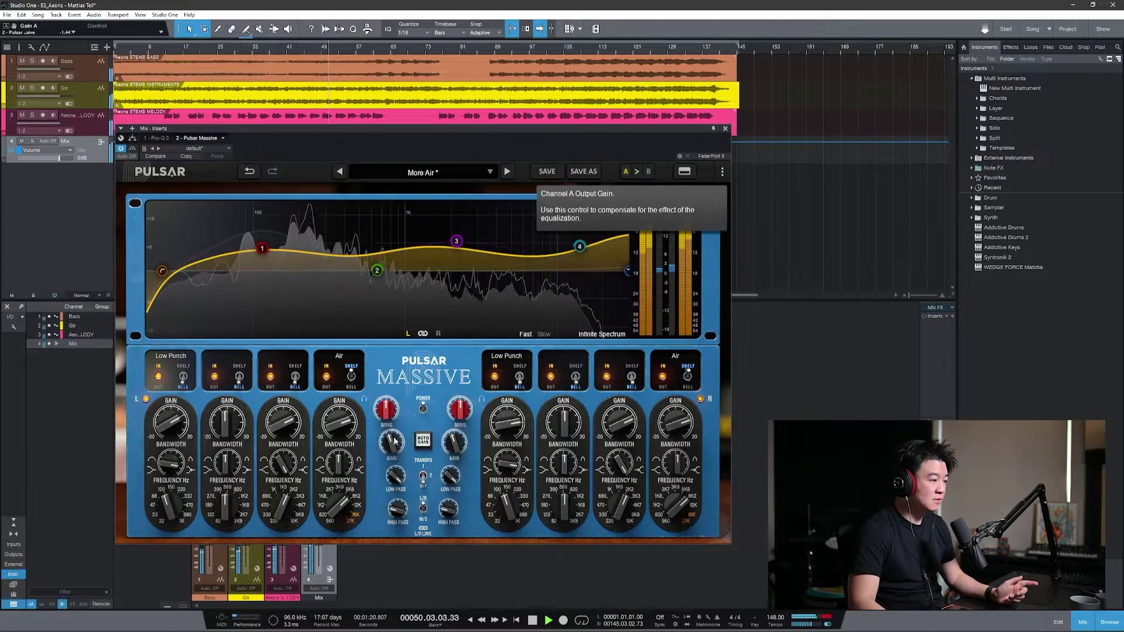
drag(396, 449, 409, 473)
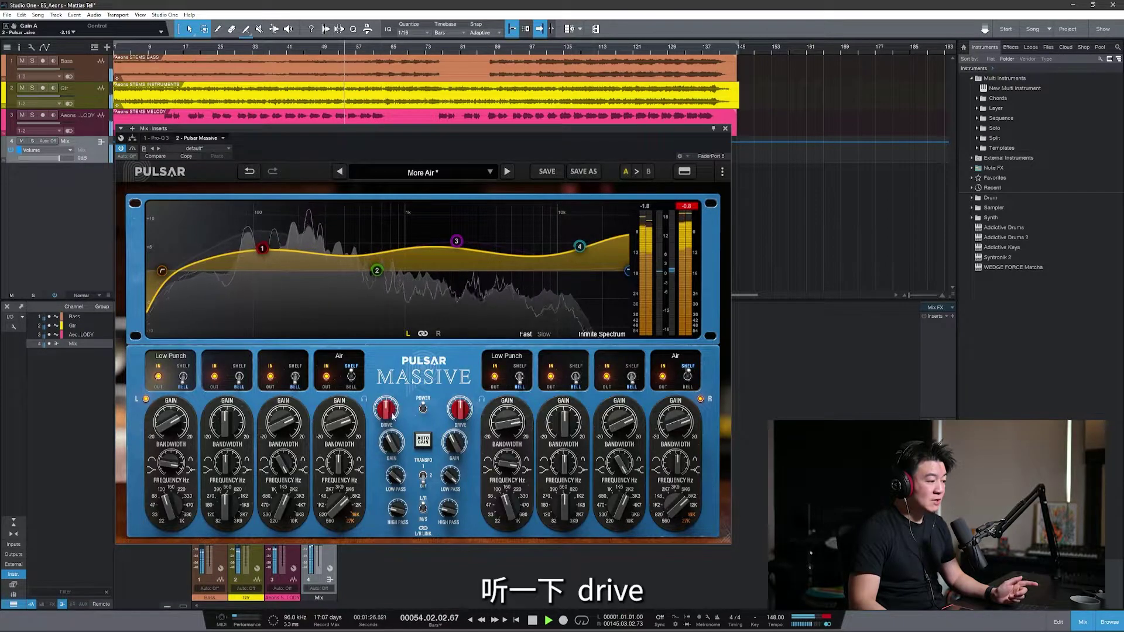
Audition the linked drive at +14.7 dB from bar 13, and reset it to 0 dB for comparison.
drag(393, 415, 397, 396)
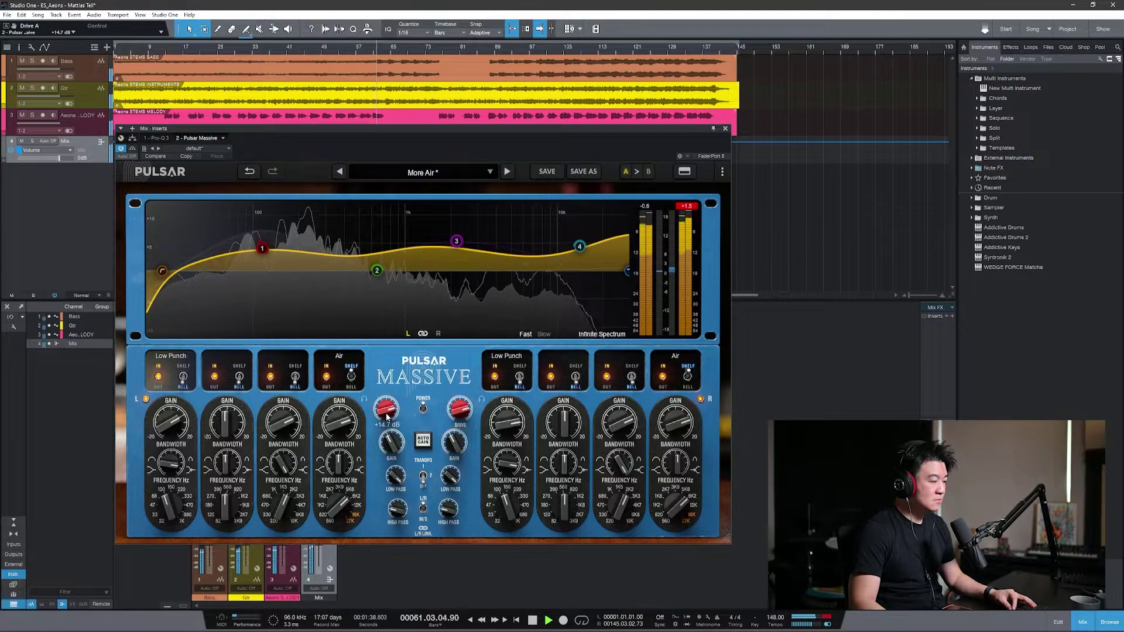
key(space)
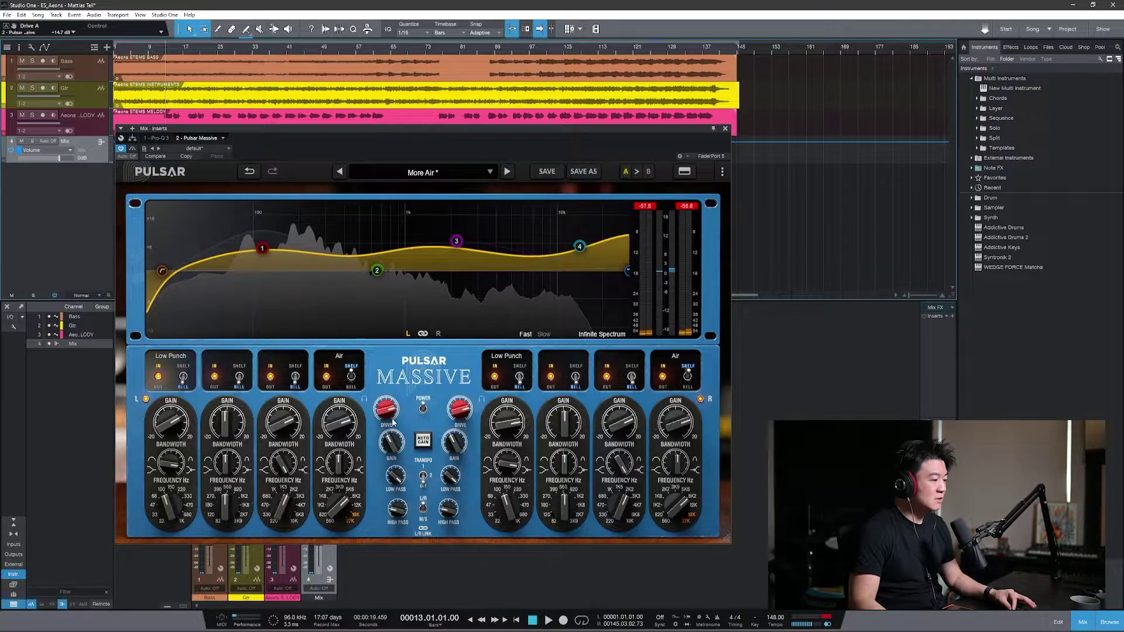
key(space)
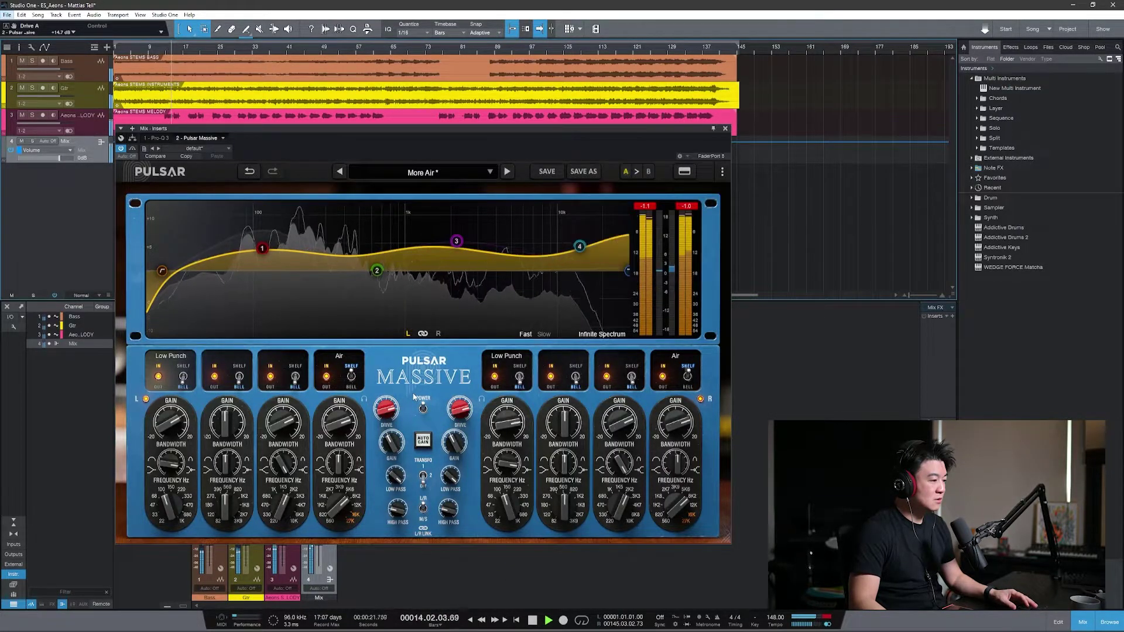
double_click(389, 414)
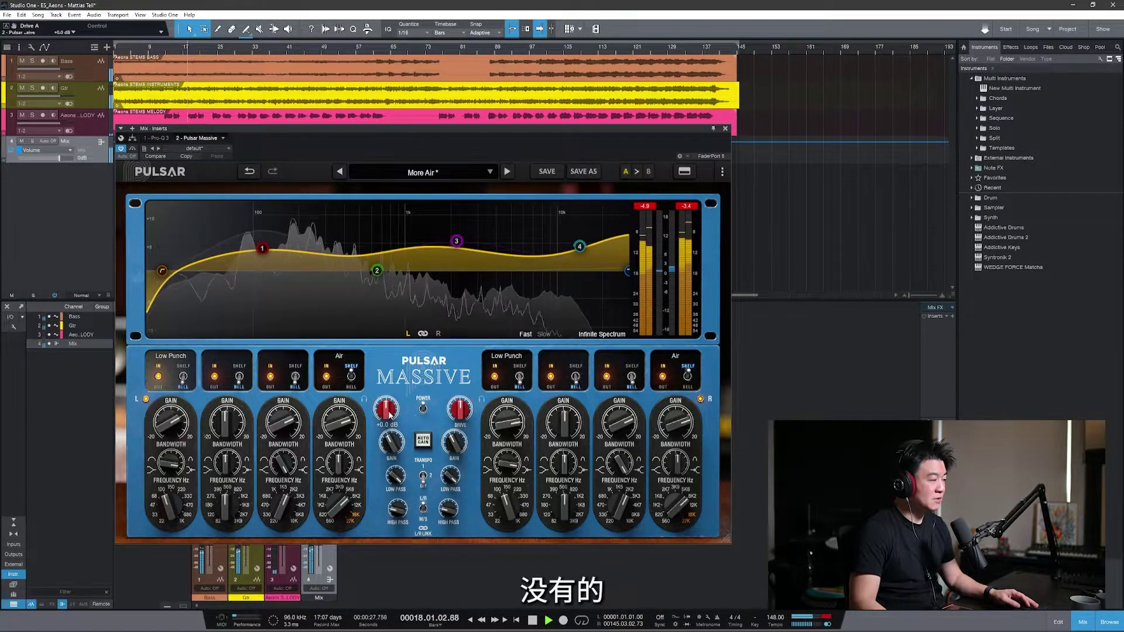
Push the linked drive above +21 dB to hear it overload, and back it off to a moderate level.
mouse_move(389, 414)
mouse_down()
mouse_move(389, 434)
mouse_move(394, 408)
mouse_up()
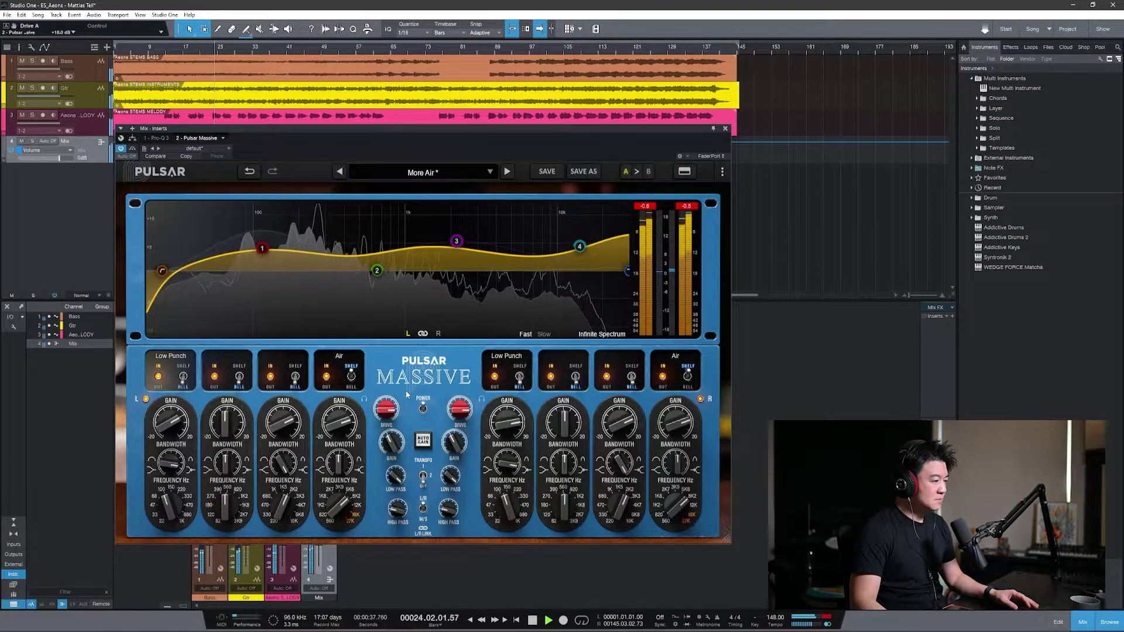
drag(392, 408, 394, 407)
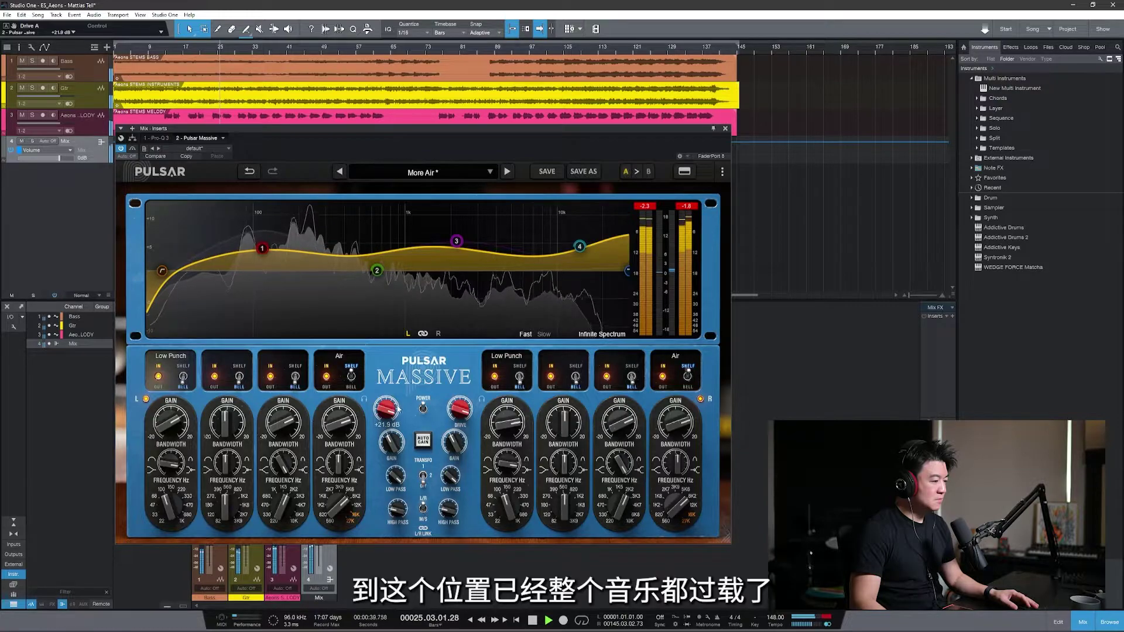
mouse_move(391, 415)
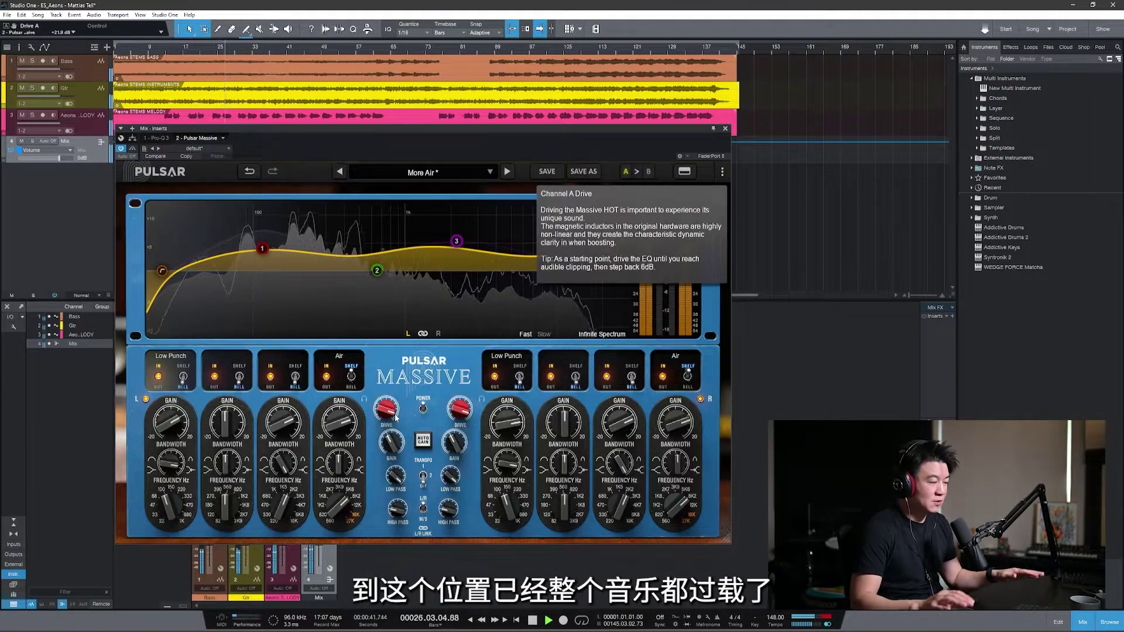
drag(391, 415, 390, 428)
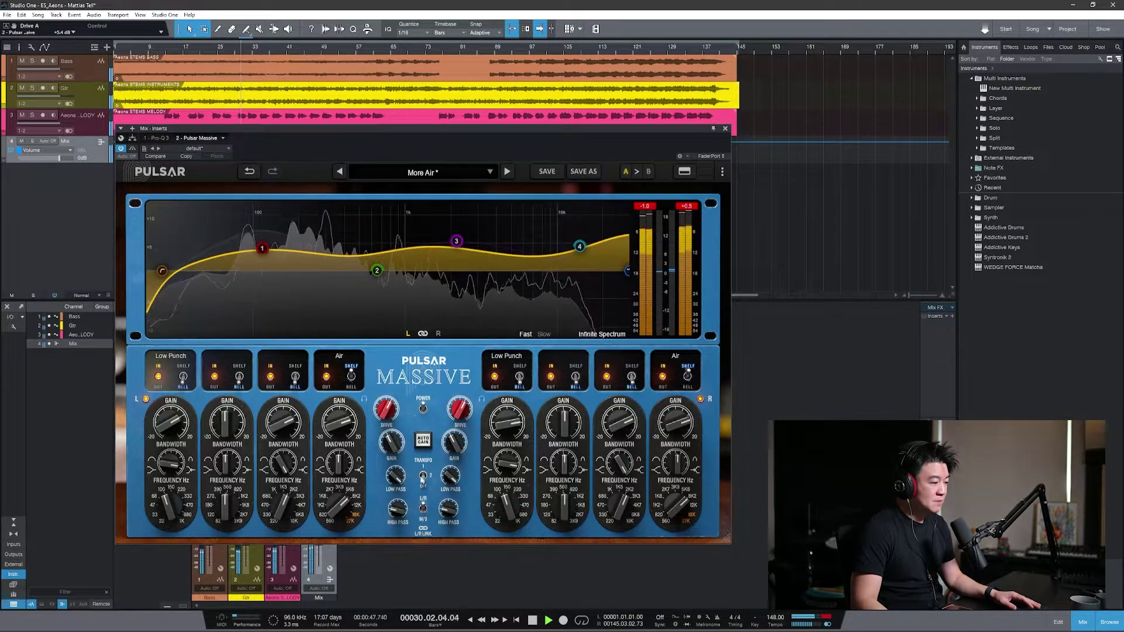
Compare the transformer circuits and the Off mode during playback, leave a transformer circuit engaged, and stop playback.
click(422, 477)
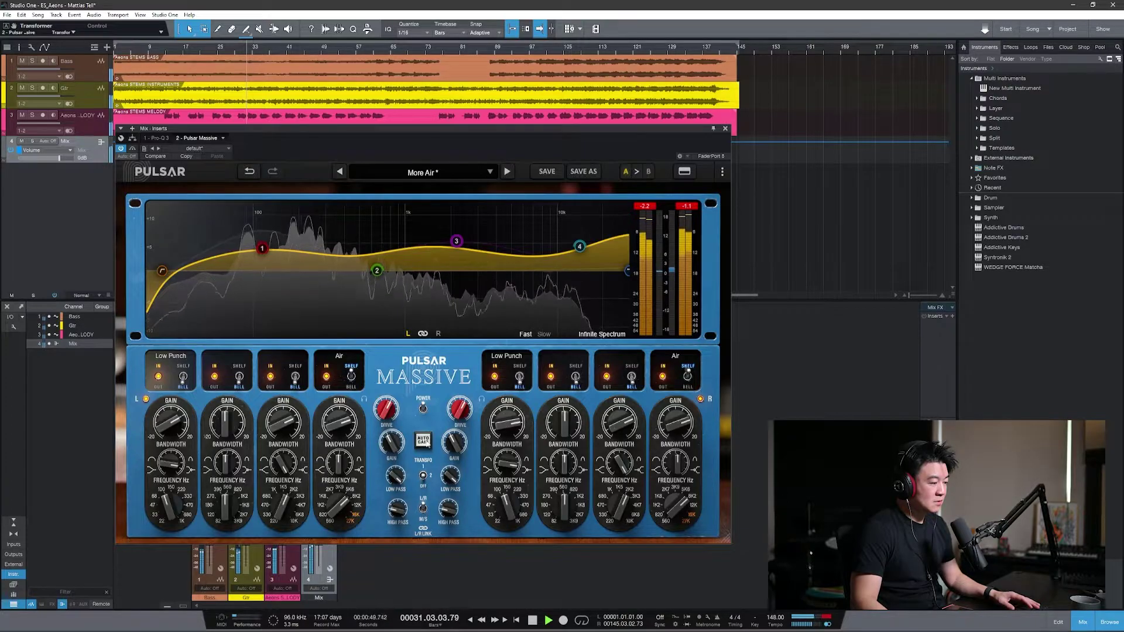
click(421, 477)
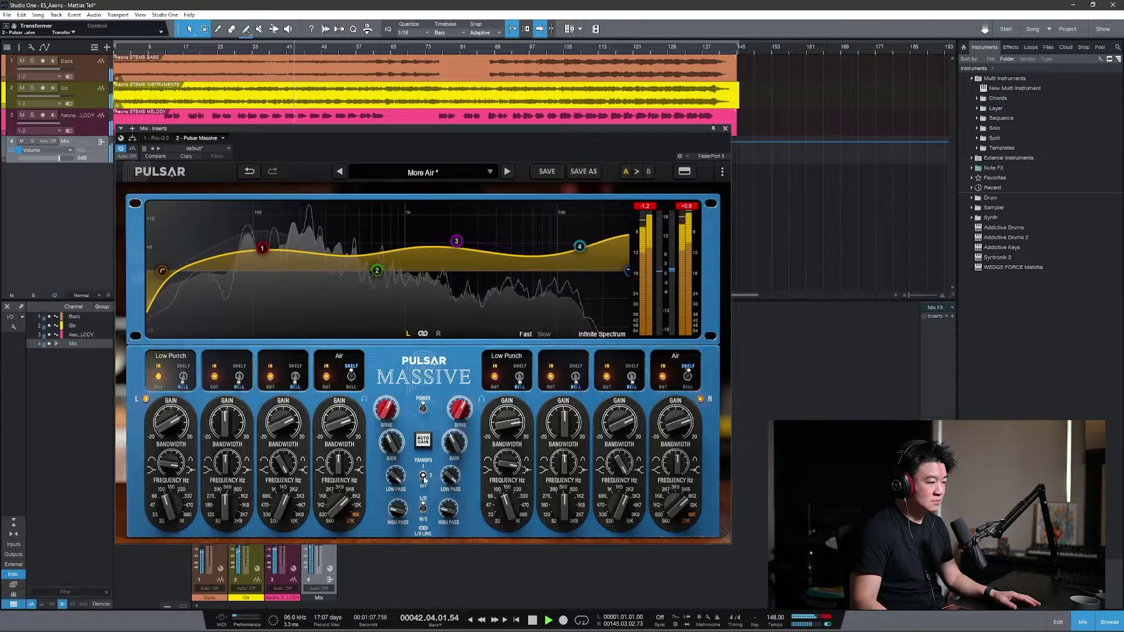
mouse_move(425, 480)
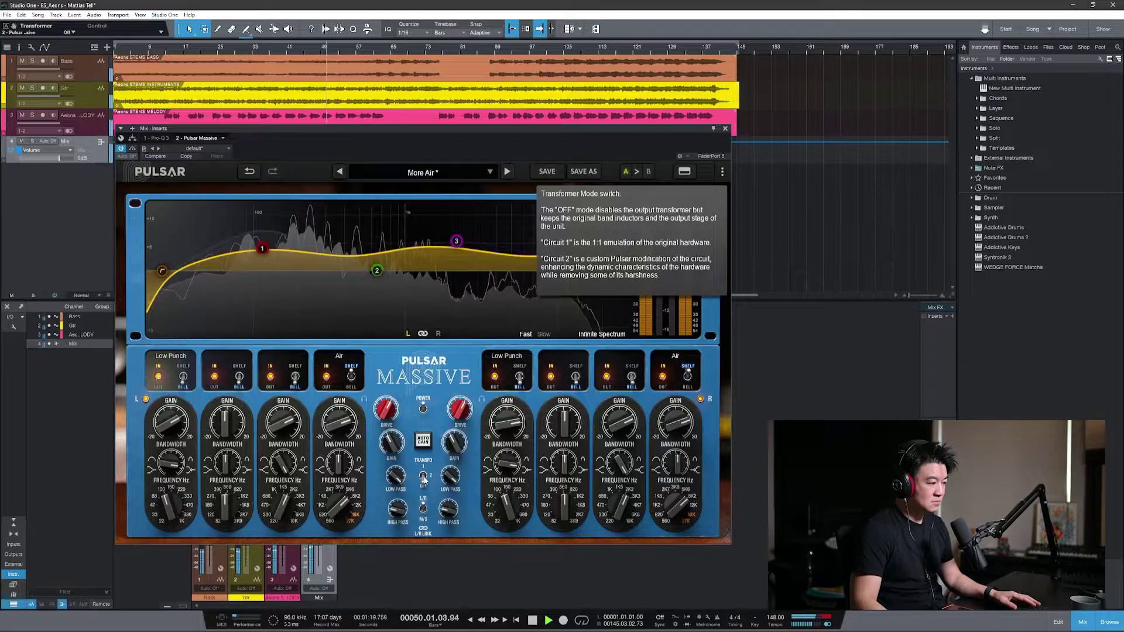
click(424, 478)
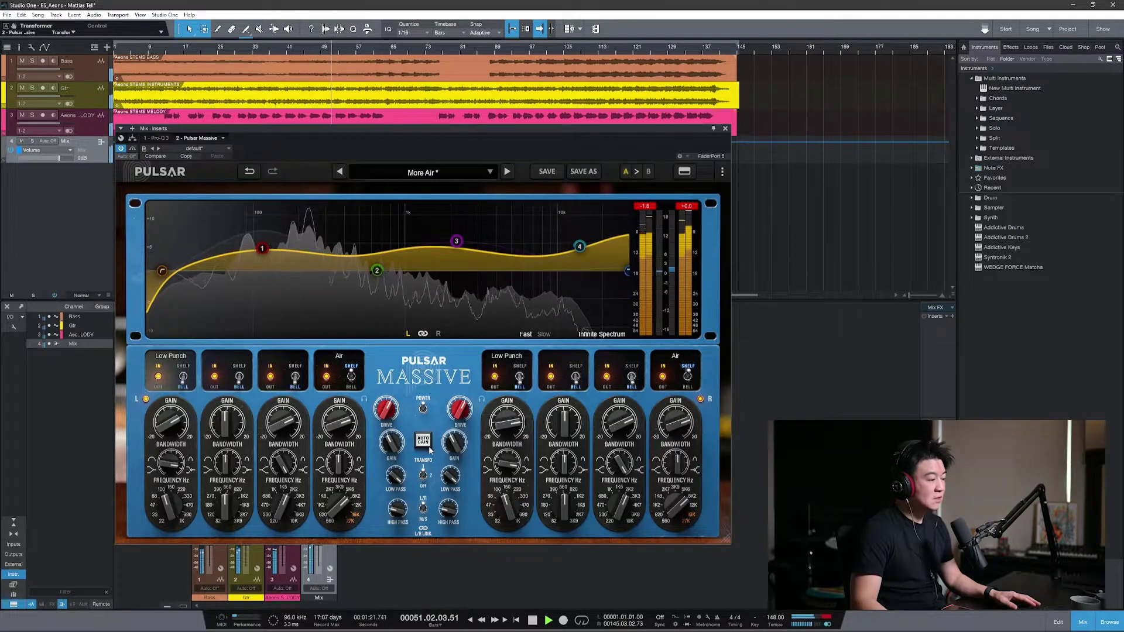
key(space)
Switch the stereo mode to M/S and turn Side Band 3 into a cut of about 6 dB with bandwidth 8.45.
click(423, 507)
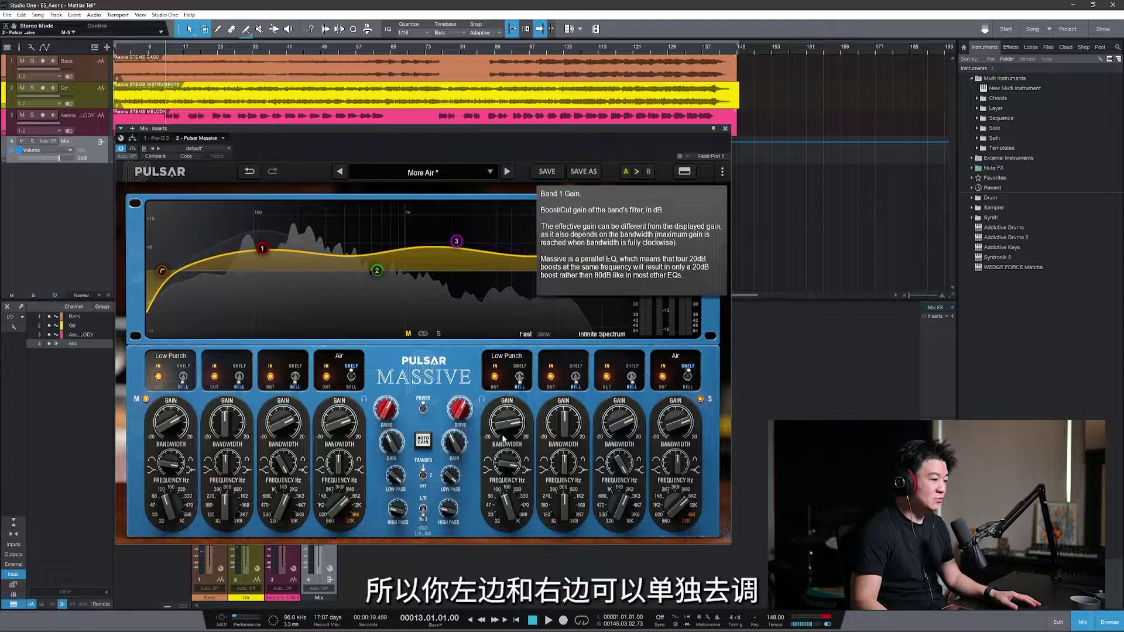
drag(621, 427, 621, 454)
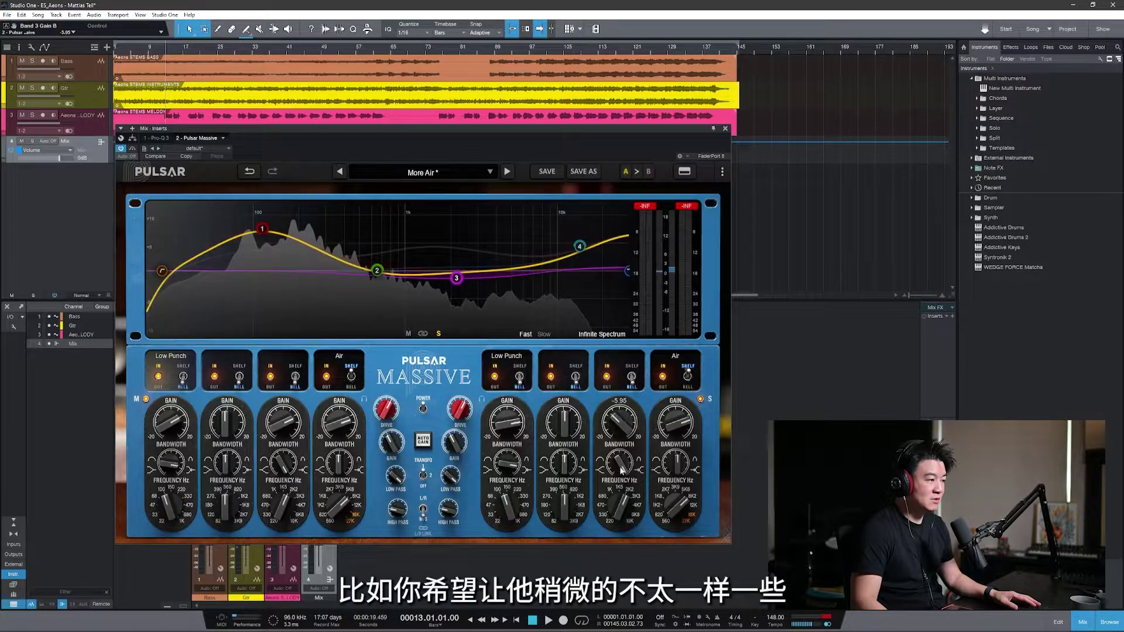
click(284, 426)
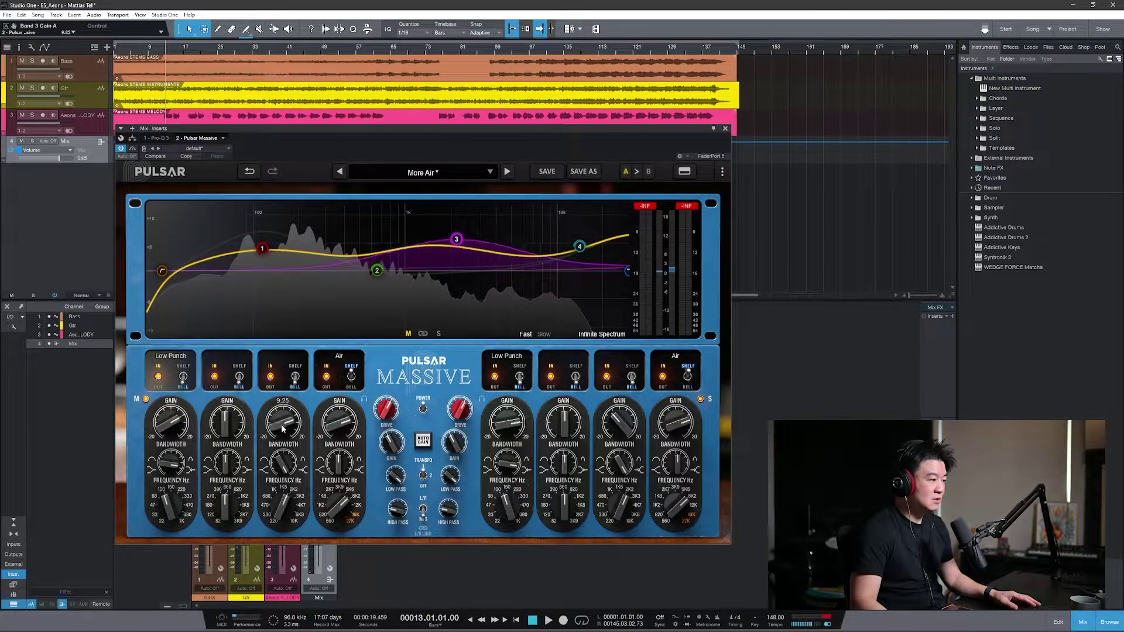
click(616, 434)
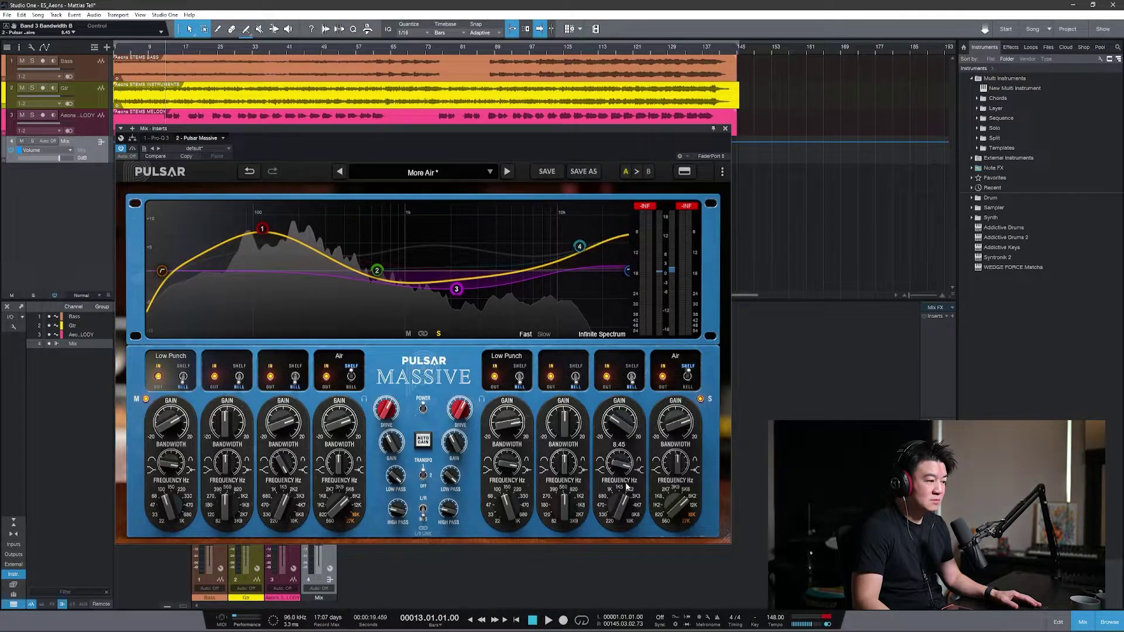
Shape the Side Air shelf with bandwidth 1.00 at about 11.32 kHz, settling its gain at about 9.92 during playback.
drag(679, 432, 685, 422)
drag(676, 463, 416, 449)
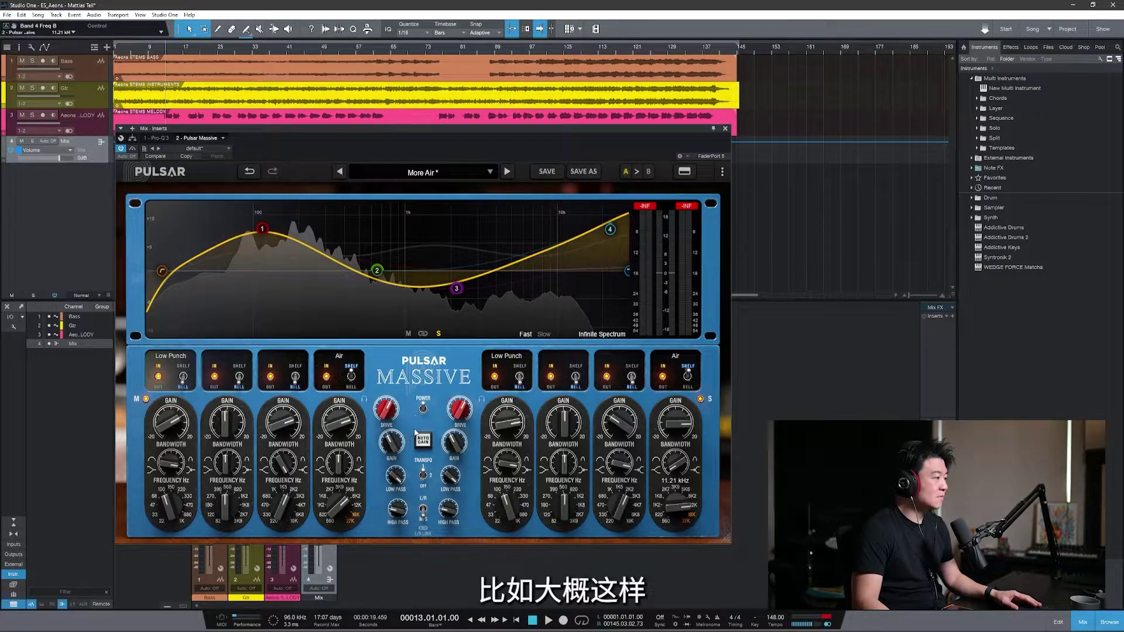
key(space)
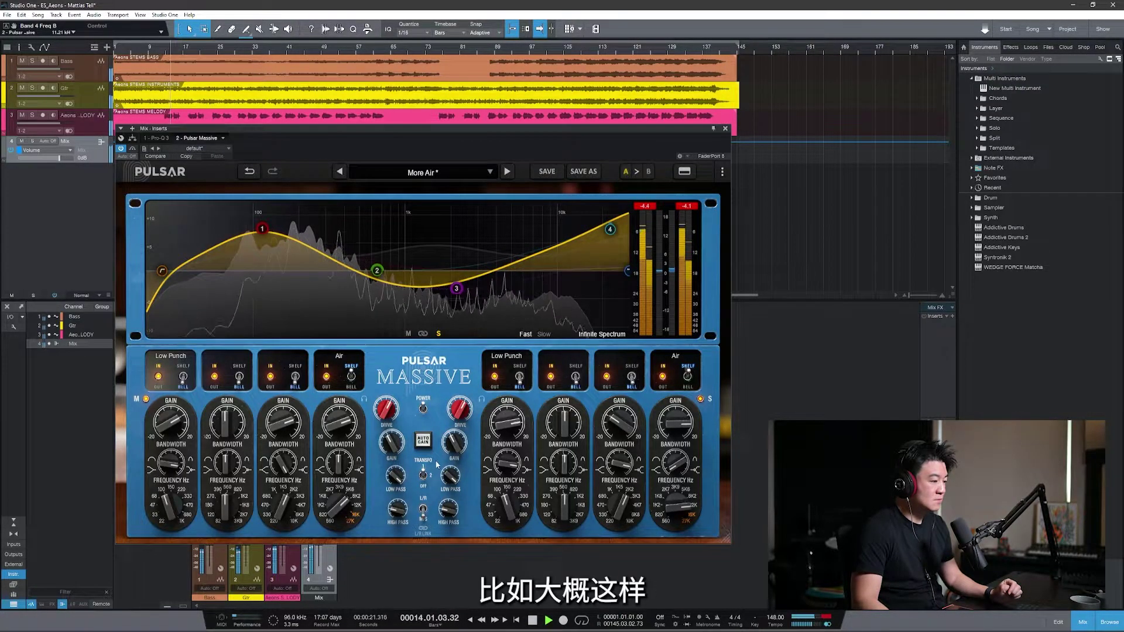
mouse_move(613, 231)
drag(615, 231, 617, 252)
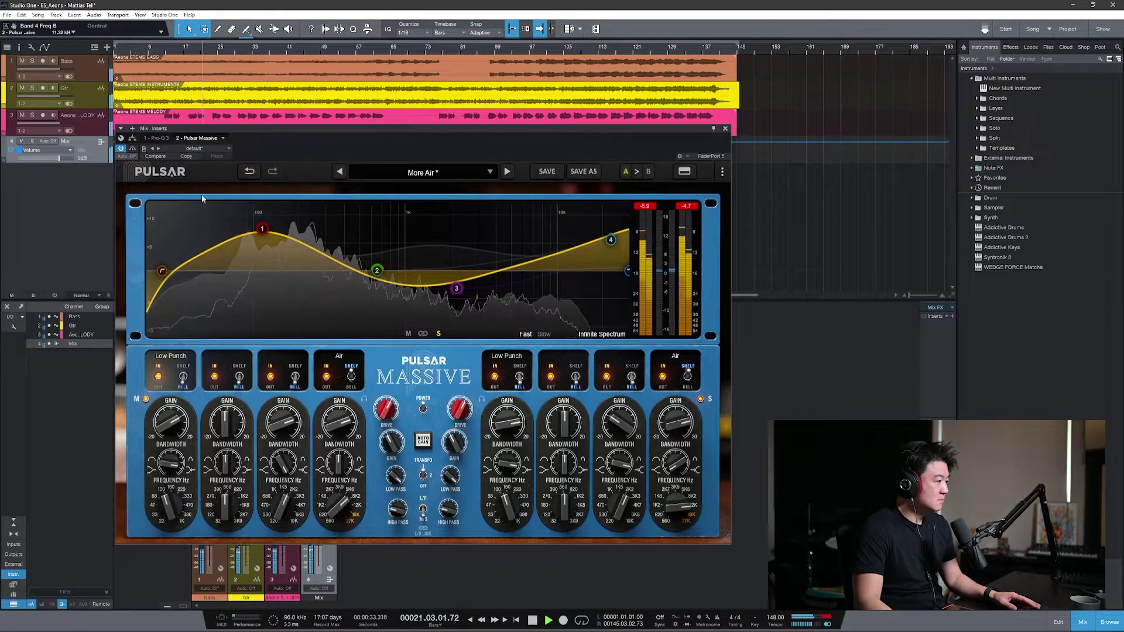
Reduce the Side Low Punch gain to about 4, raise the Side output gain to 1.00, and stop playback.
drag(505, 424, 504, 457)
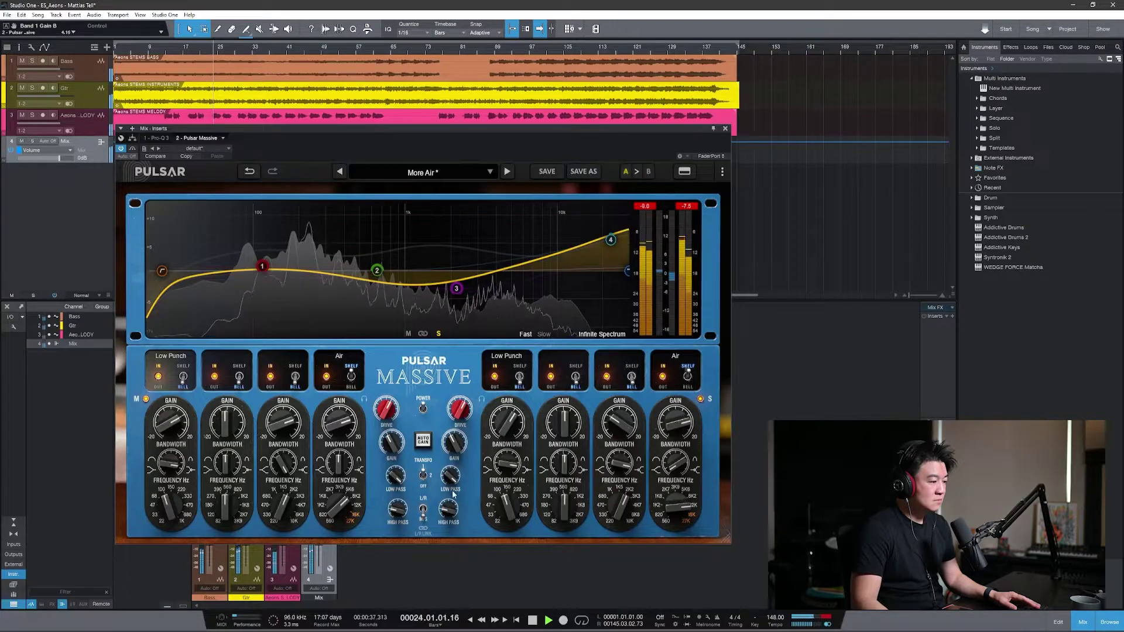
drag(458, 445, 460, 431)
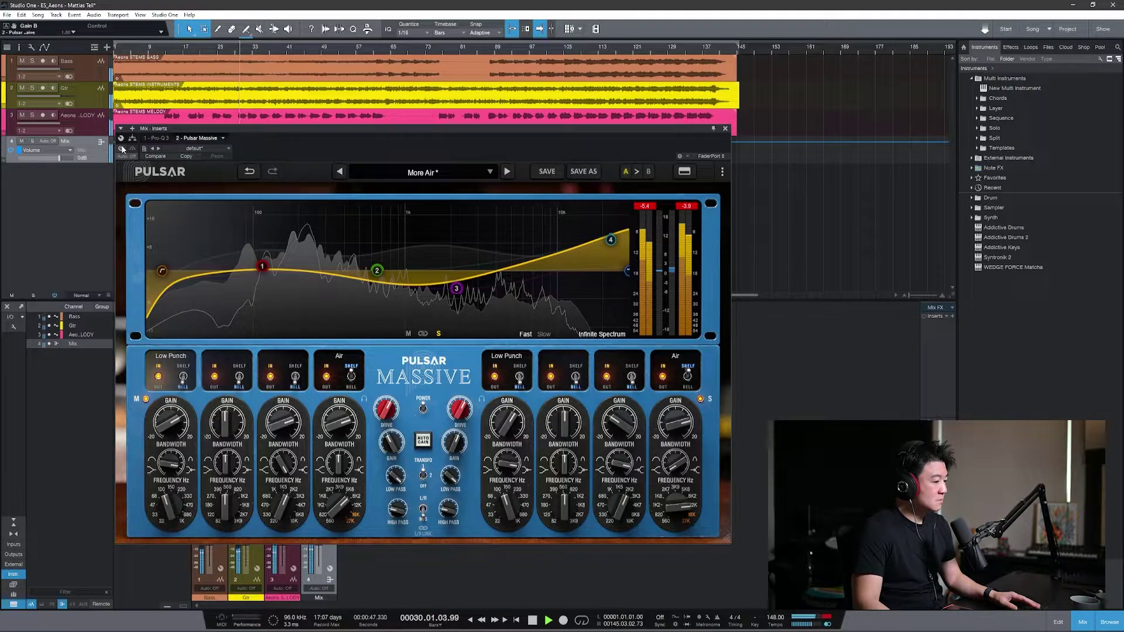
mouse_move(361, 275)
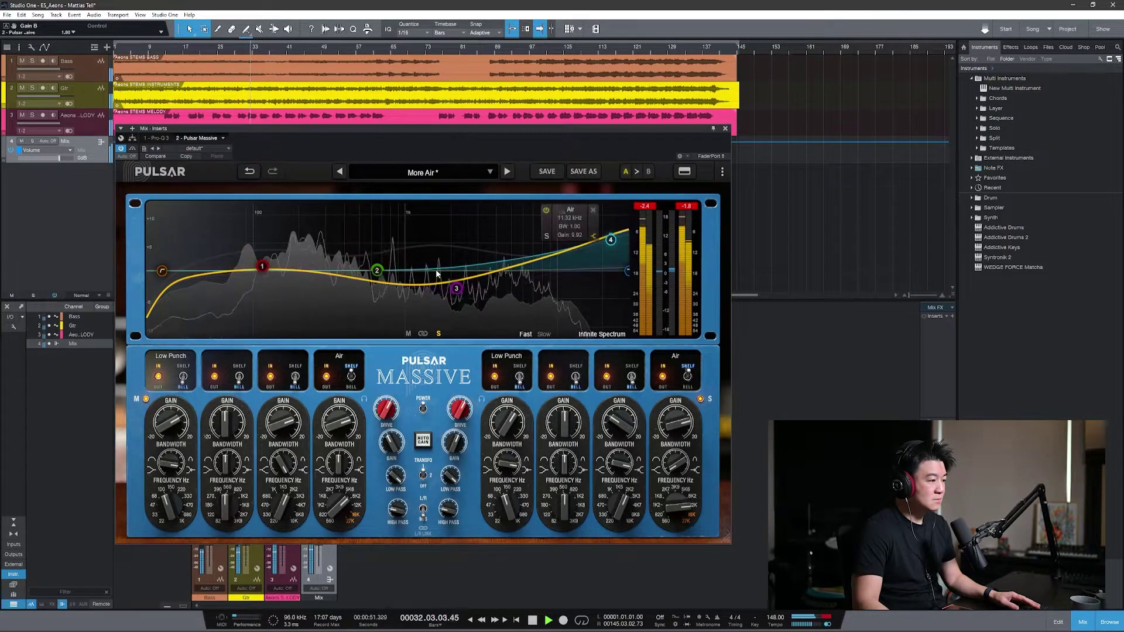
key(space)
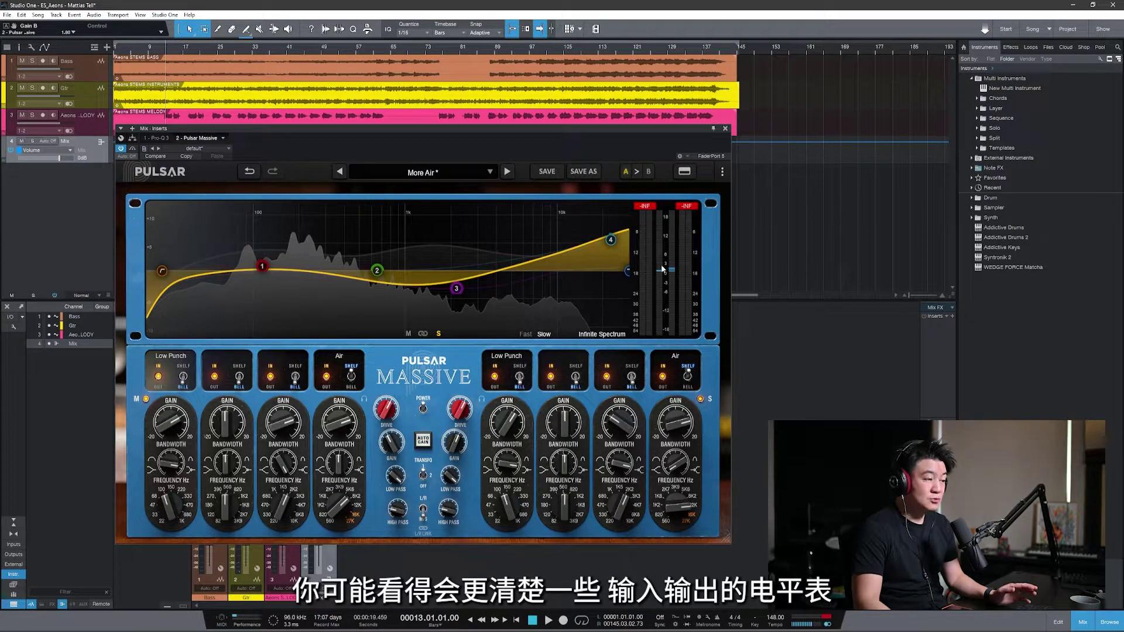
Set realtime oversampling to 4x, and look through the Stepped Gains and Stepped Freqs options.
click(721, 171)
mouse_move(698, 191)
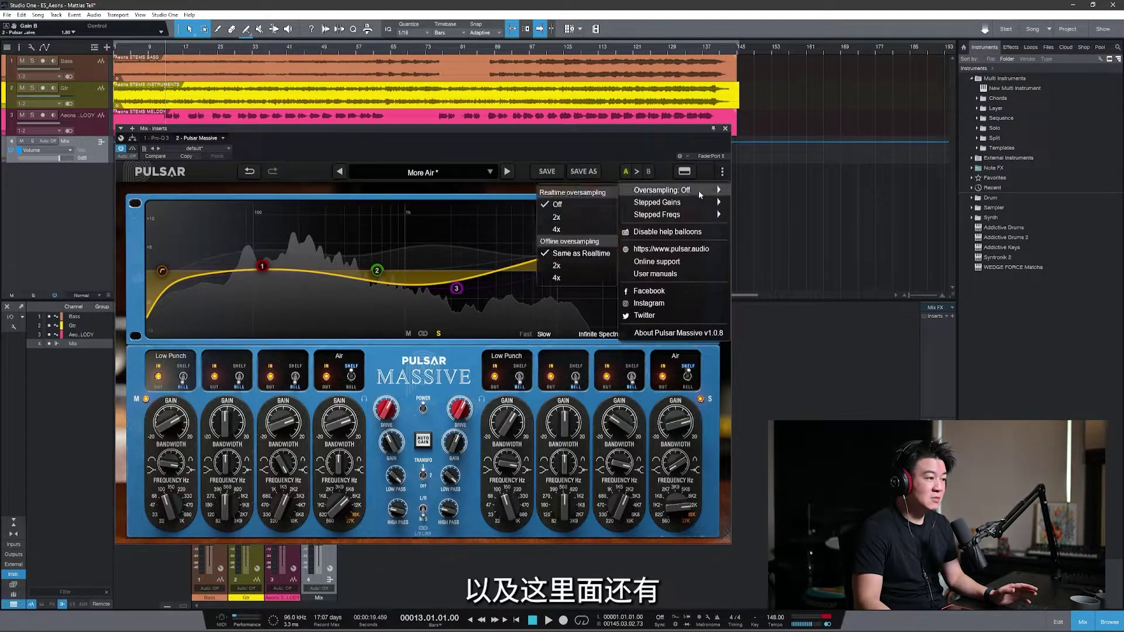
click(565, 230)
click(723, 171)
mouse_move(673, 215)
mouse_move(644, 203)
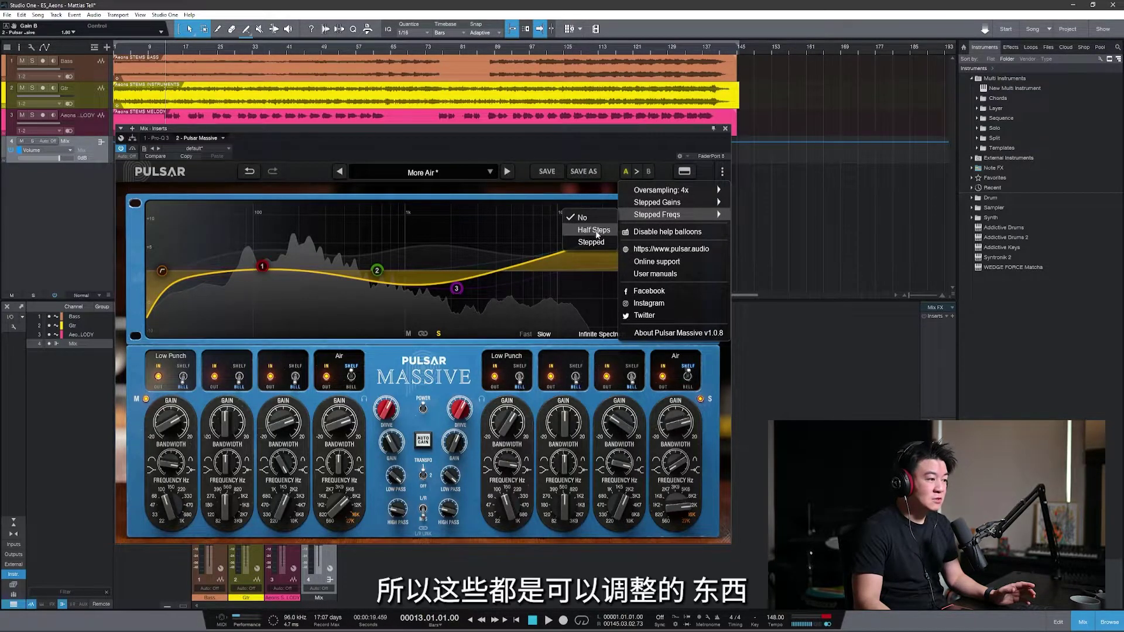
click(464, 356)
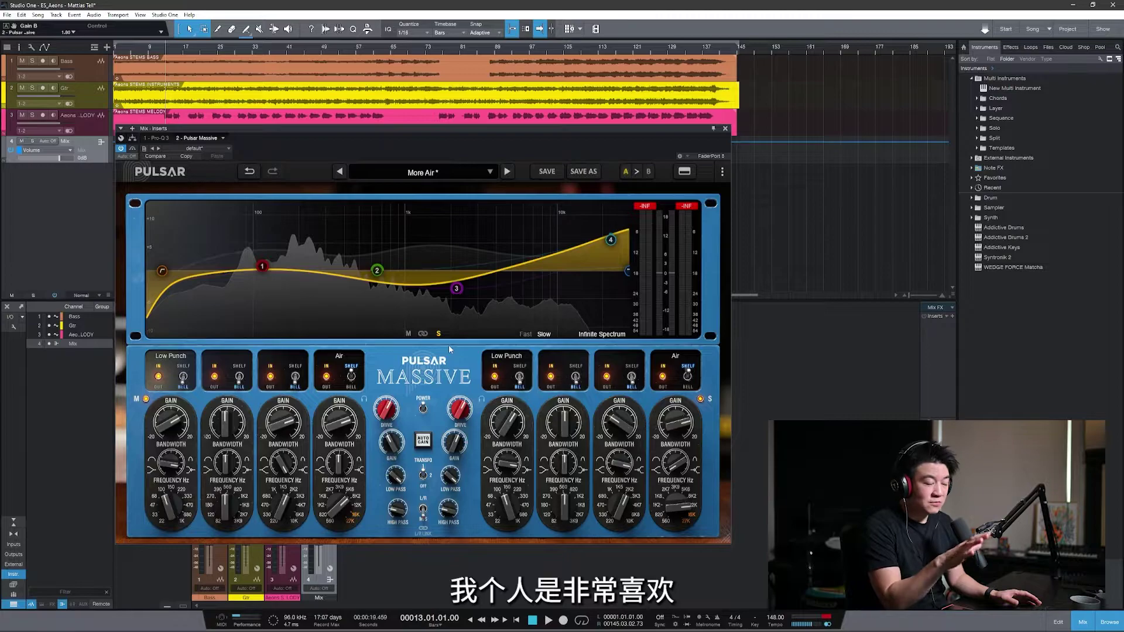